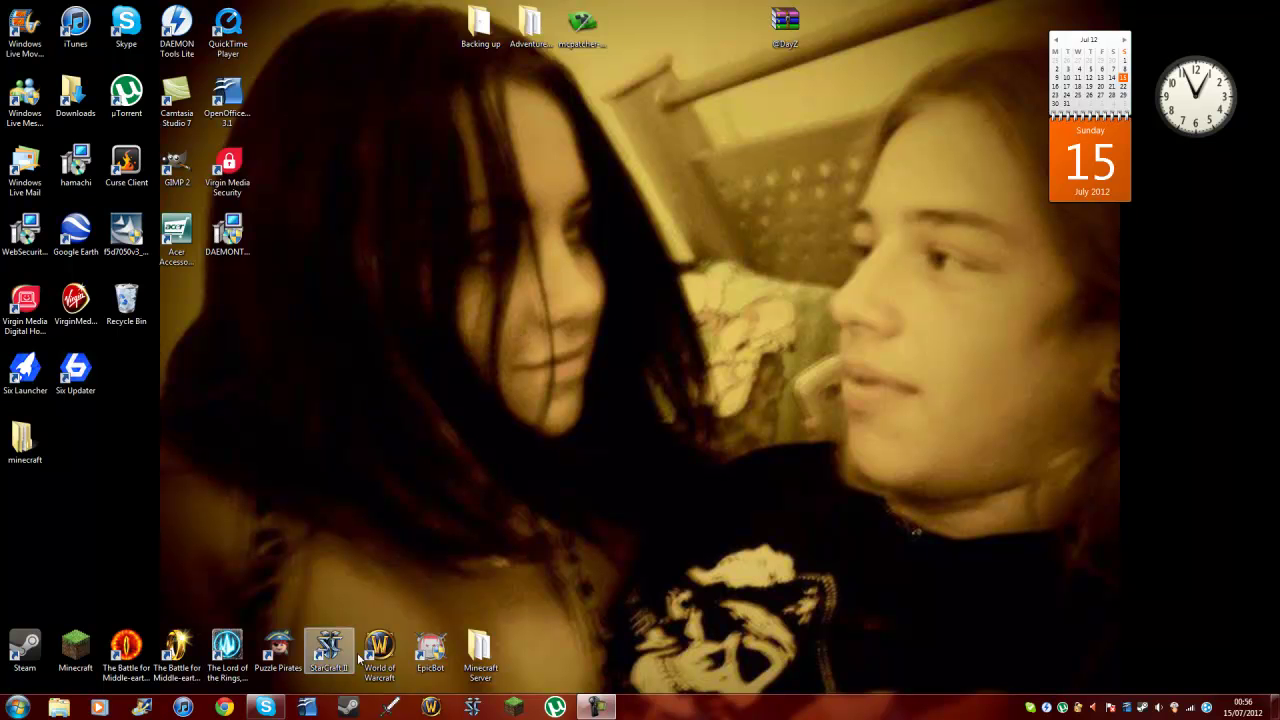
Step: Bring Steam forward, browse Library and Community, and settle on the Store's Summer Sale front page
click(348, 707)
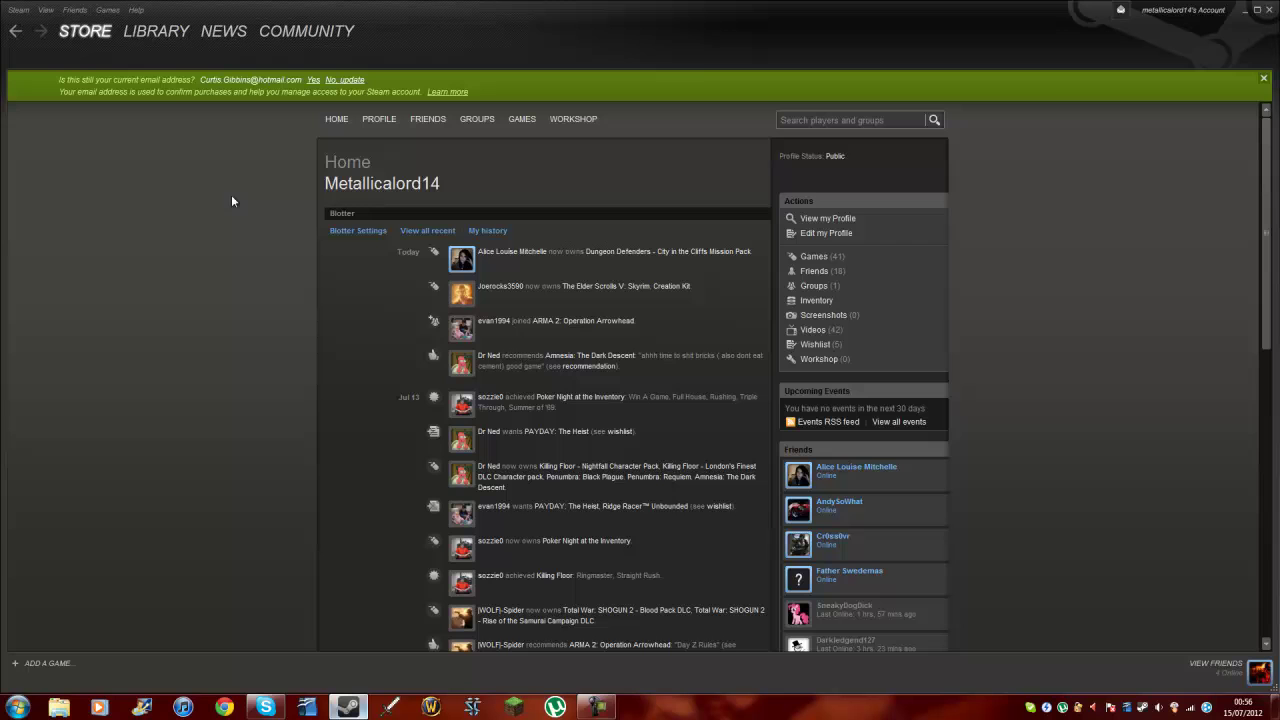
click(157, 32)
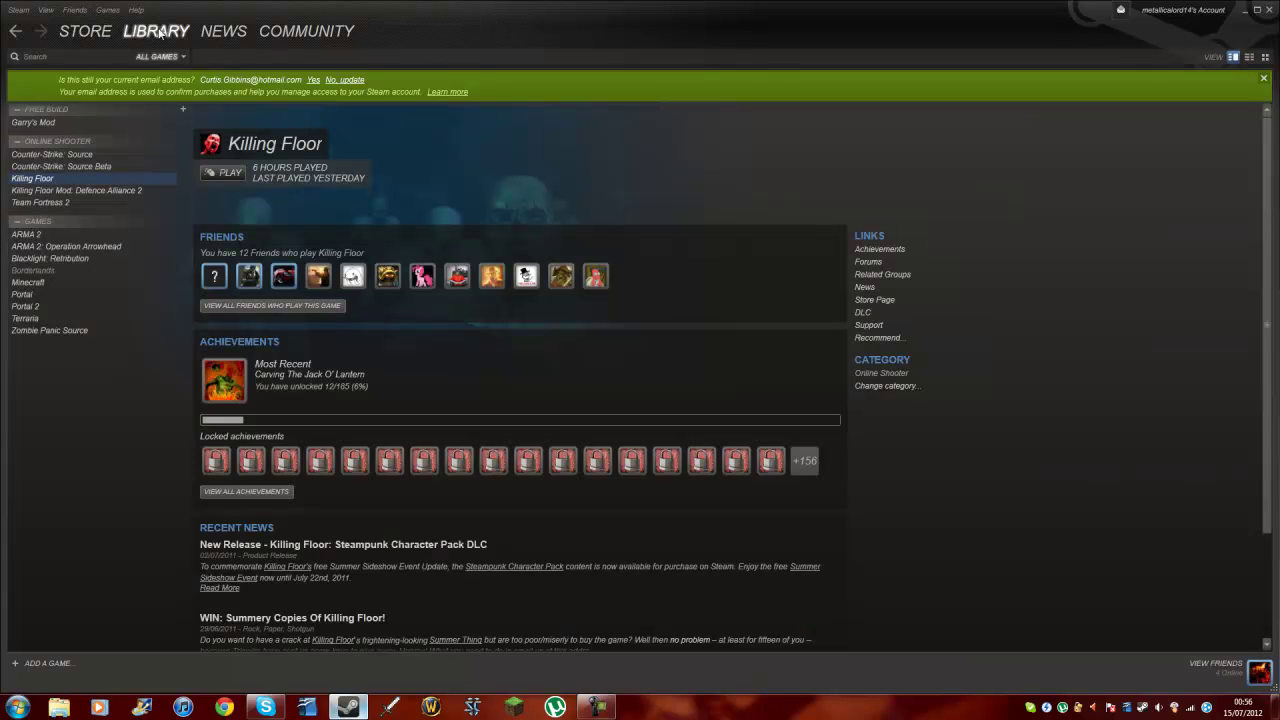
click(90, 33)
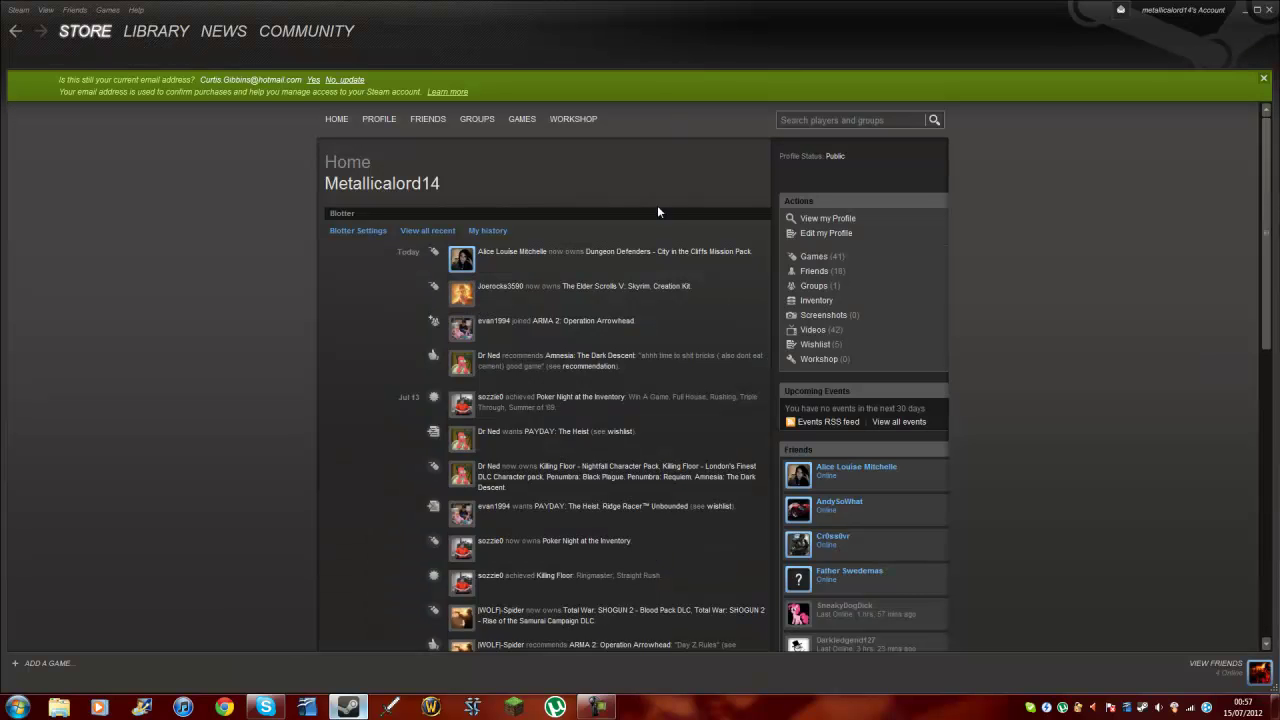
click(157, 32)
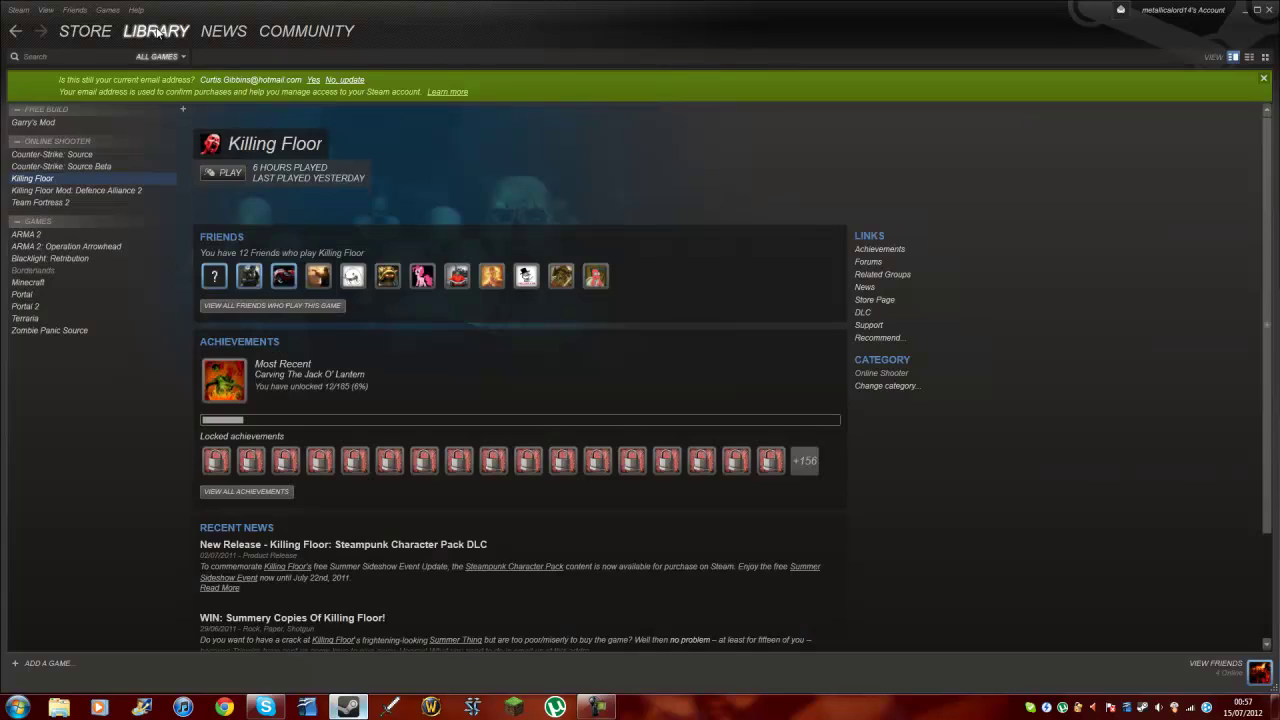
click(85, 31)
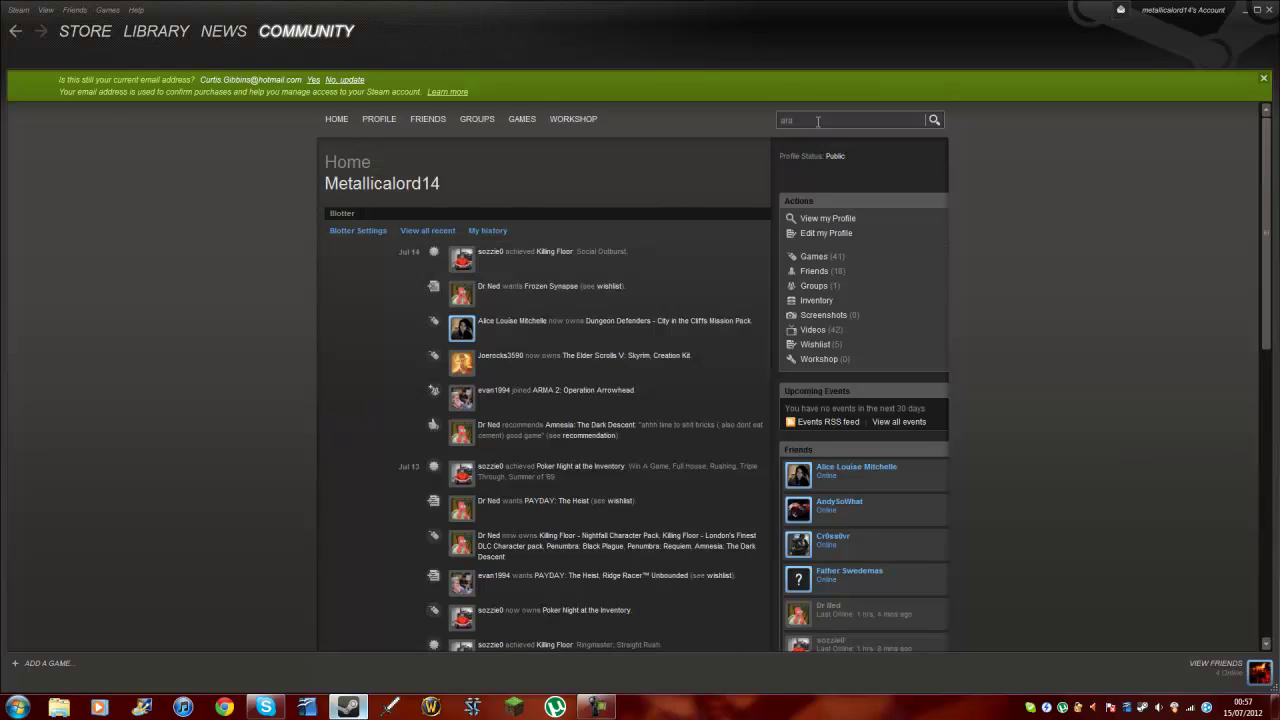
click(791, 117)
text(a2)
click(85, 31)
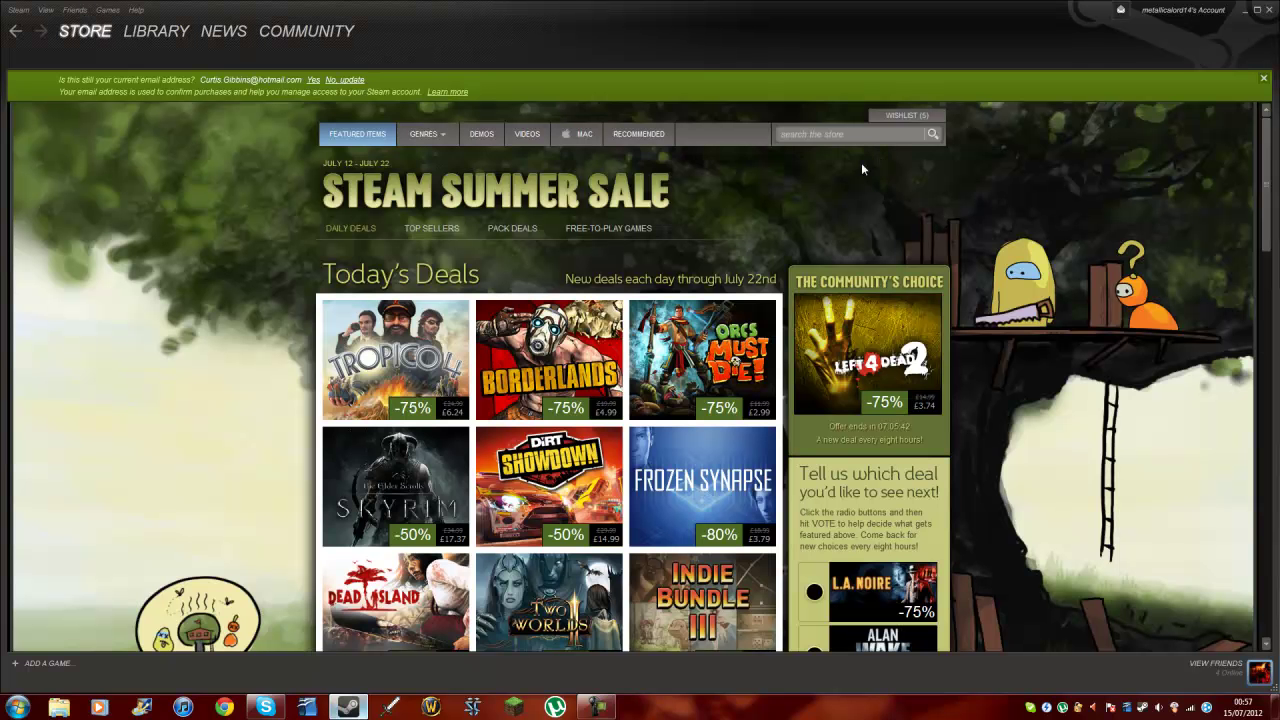
Step: Search the store for 'arma' and open the ARMA II: Operation Arrowhead page
click(833, 133)
text(s)
text(t)
text(ma)
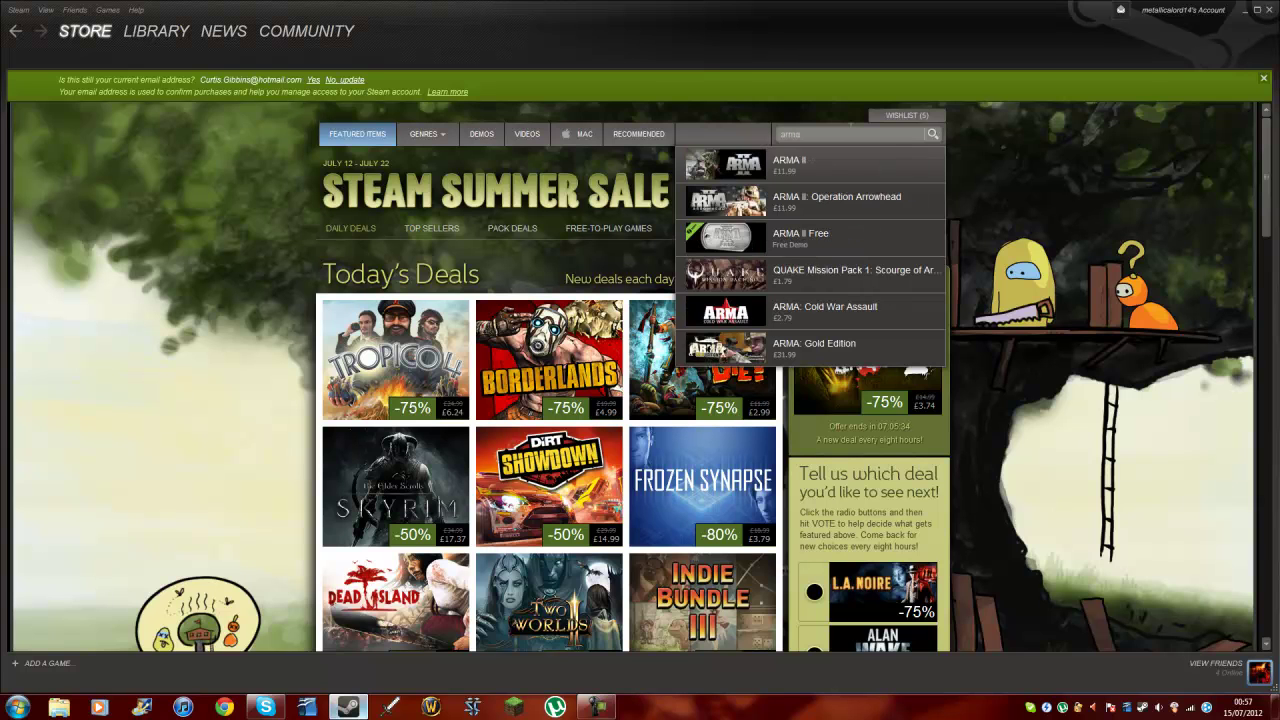
click(874, 207)
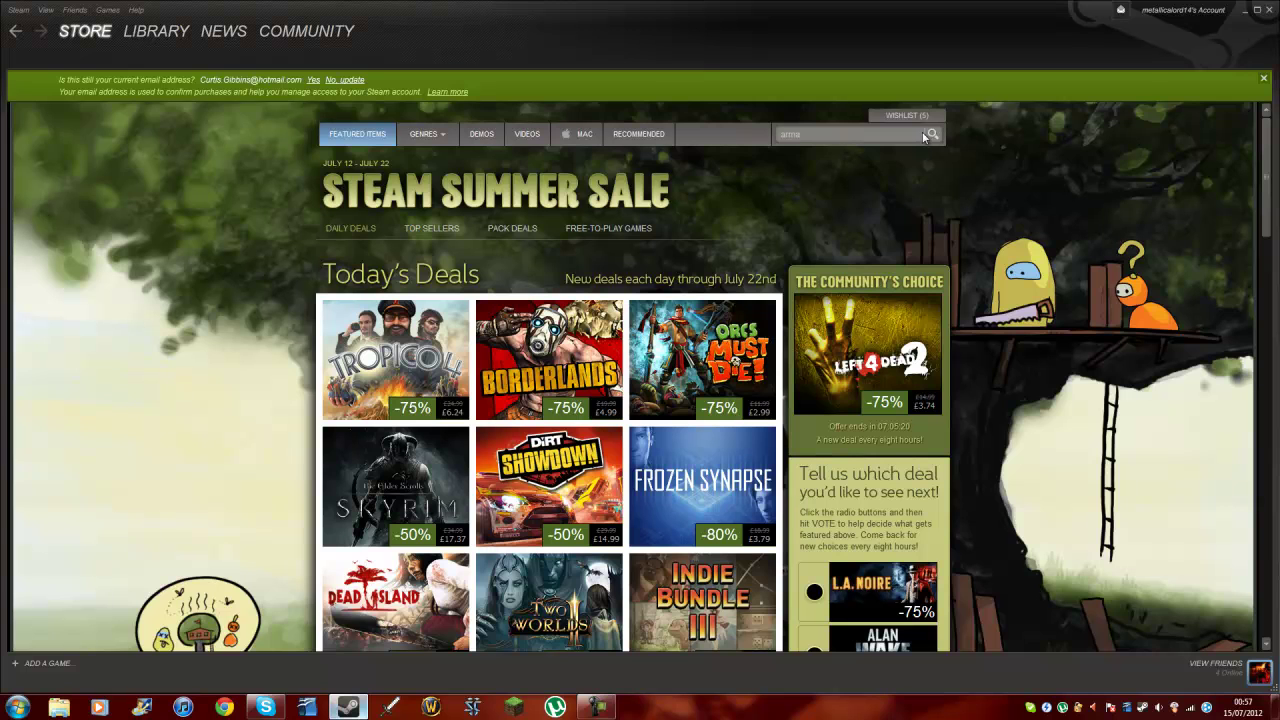
click(870, 140)
click(803, 204)
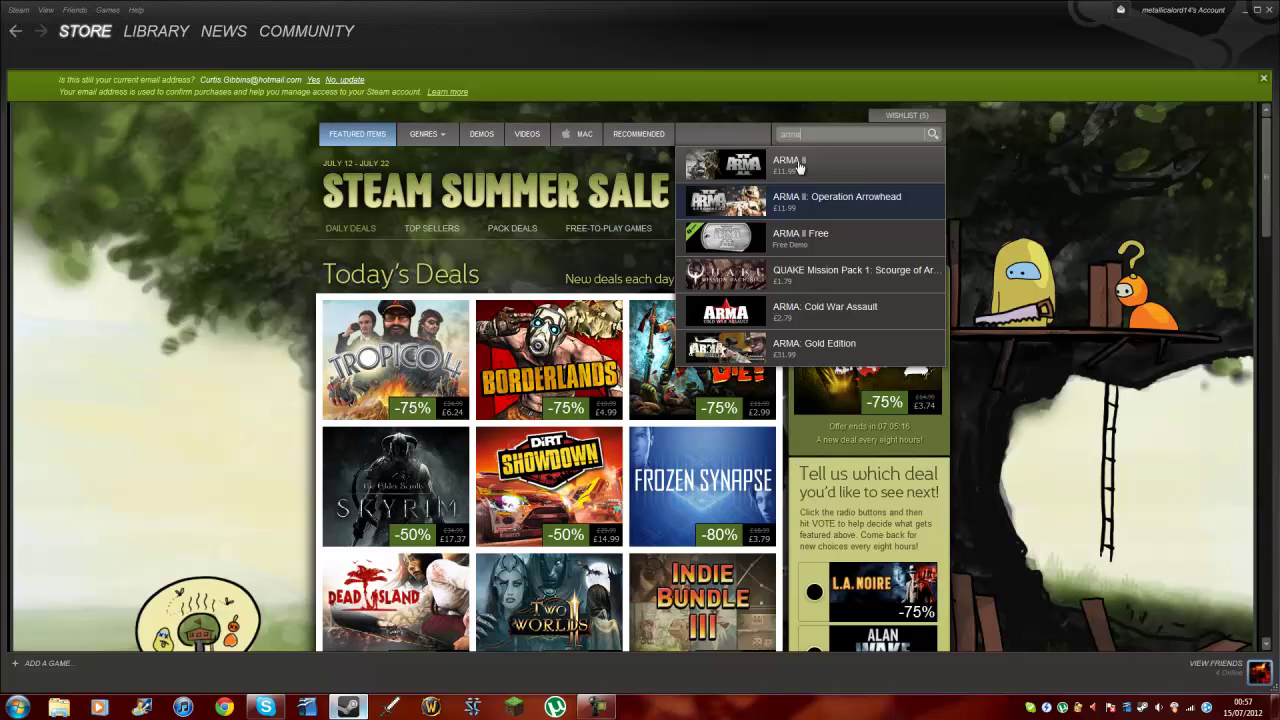
click(797, 210)
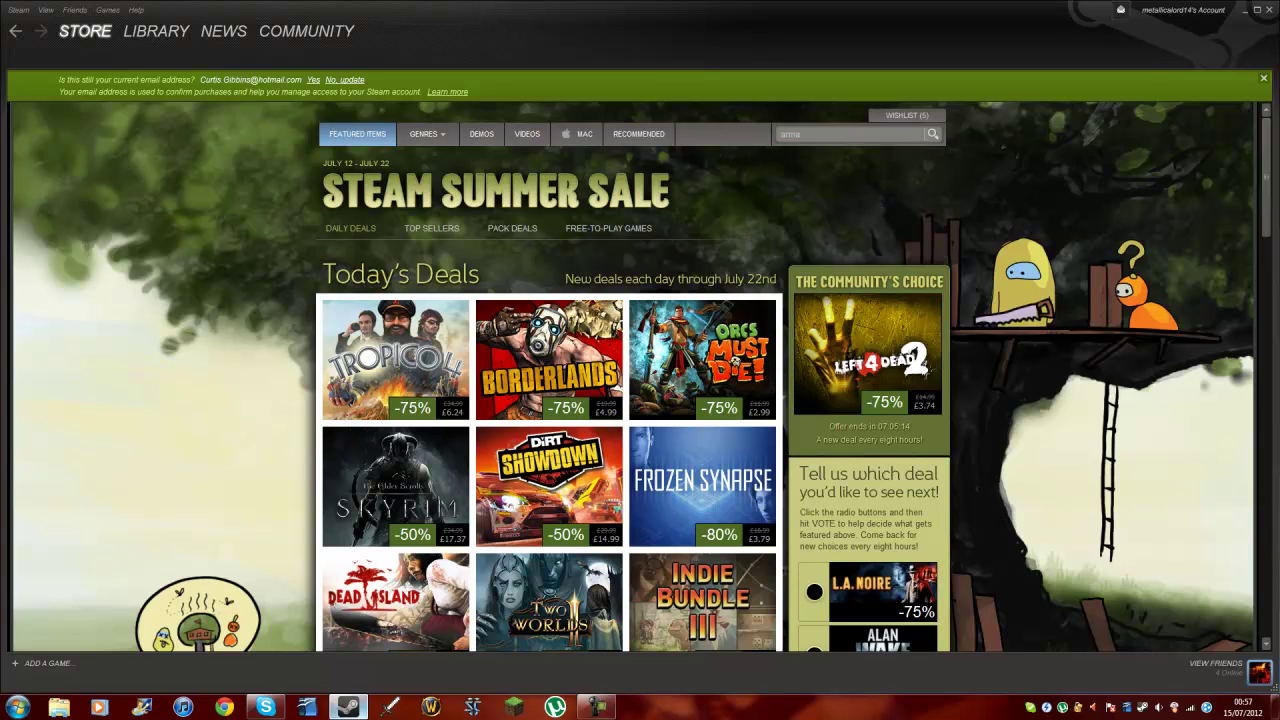
click(880, 134)
click(894, 200)
click(156, 31)
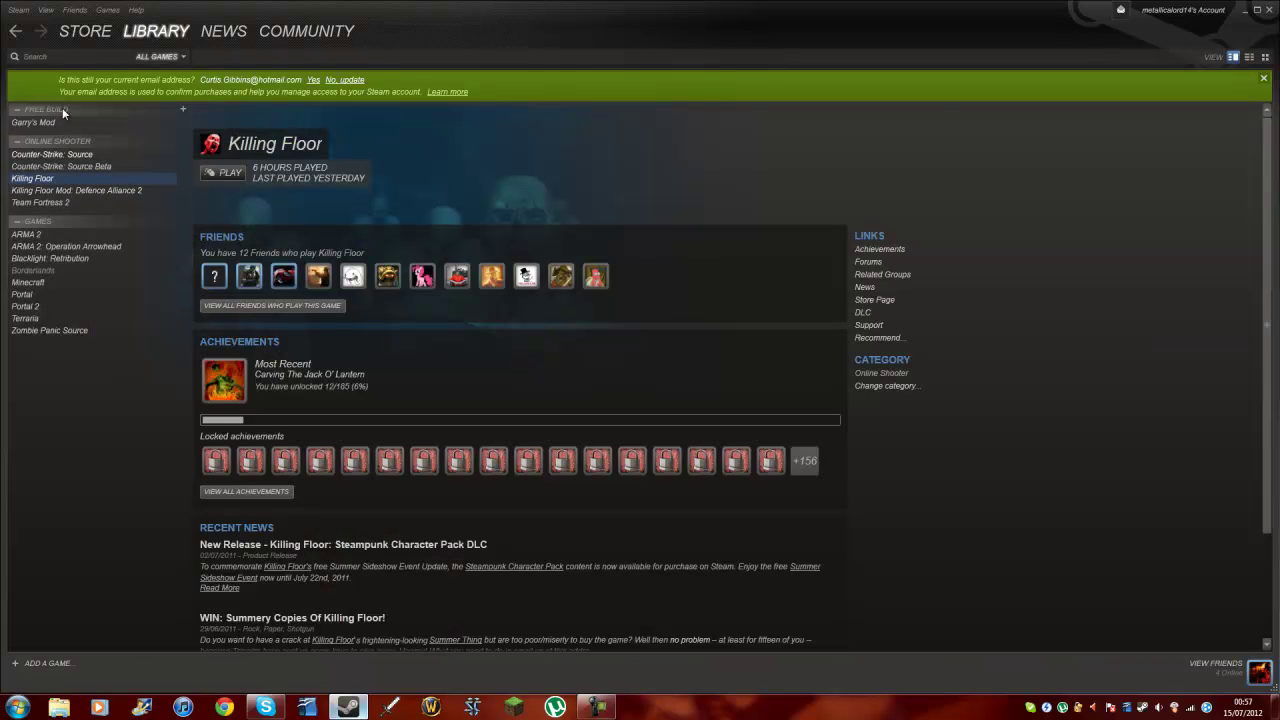
click(72, 38)
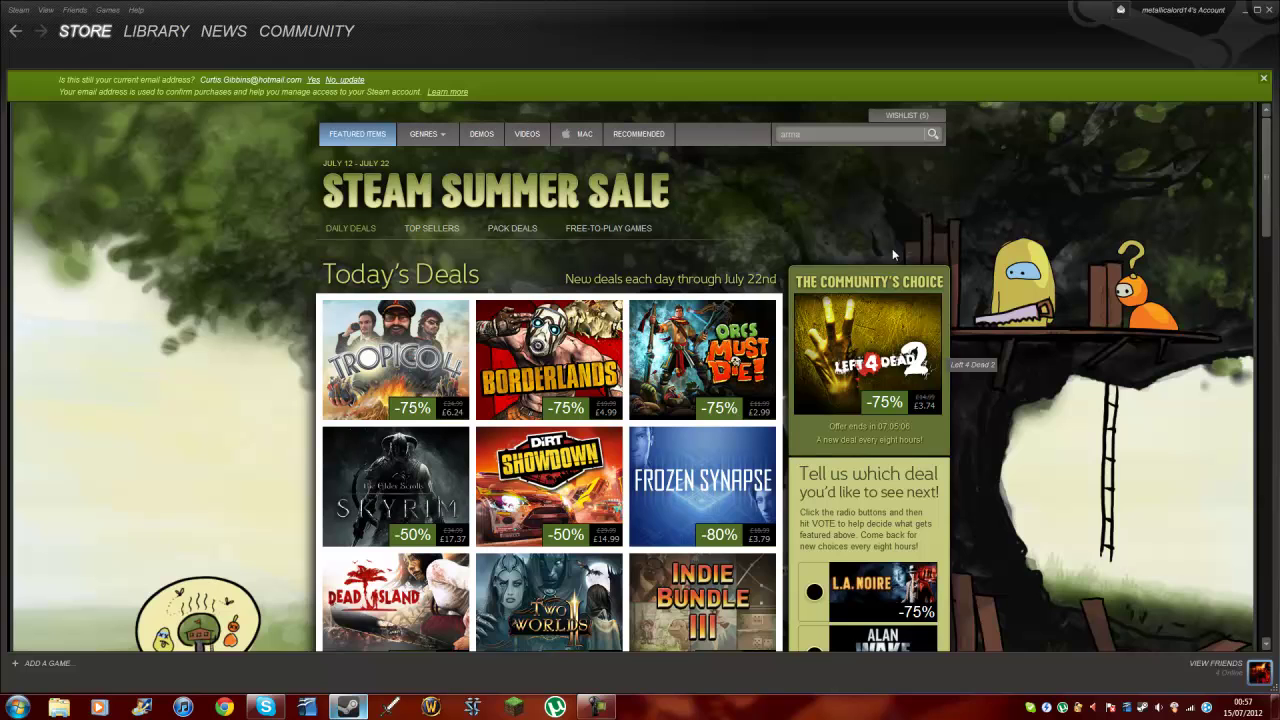
click(855, 131)
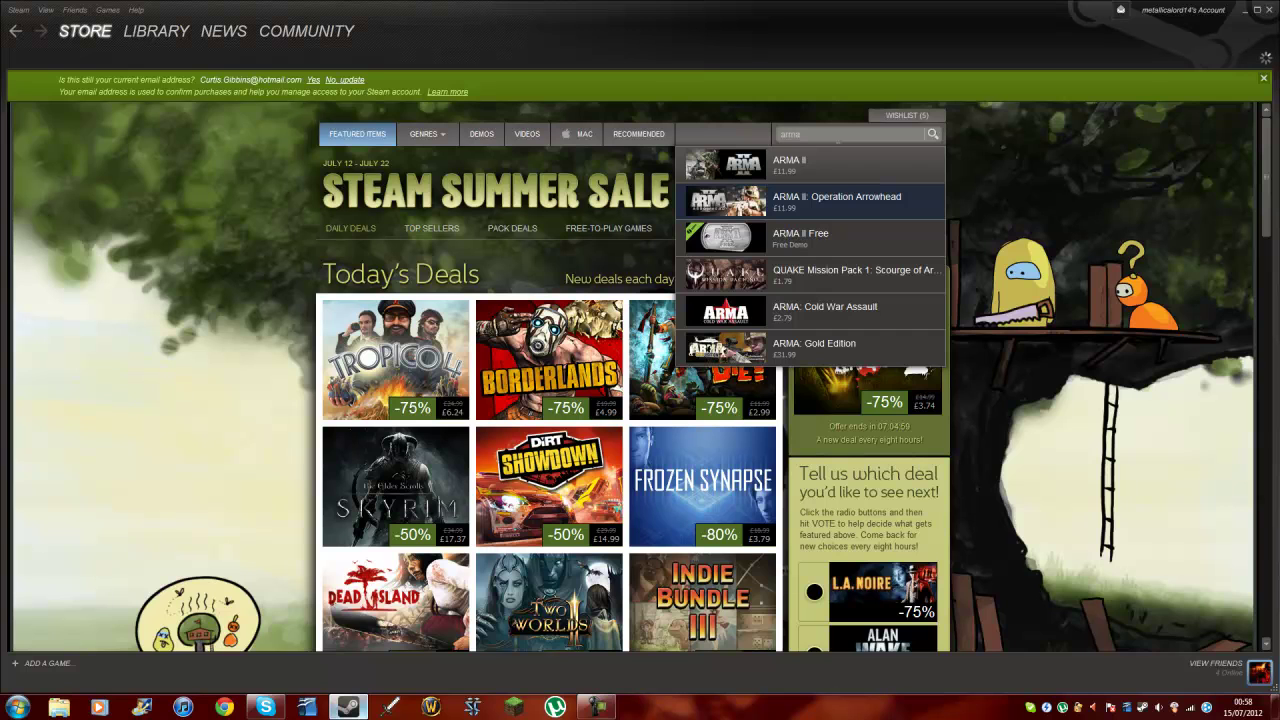
click(722, 205)
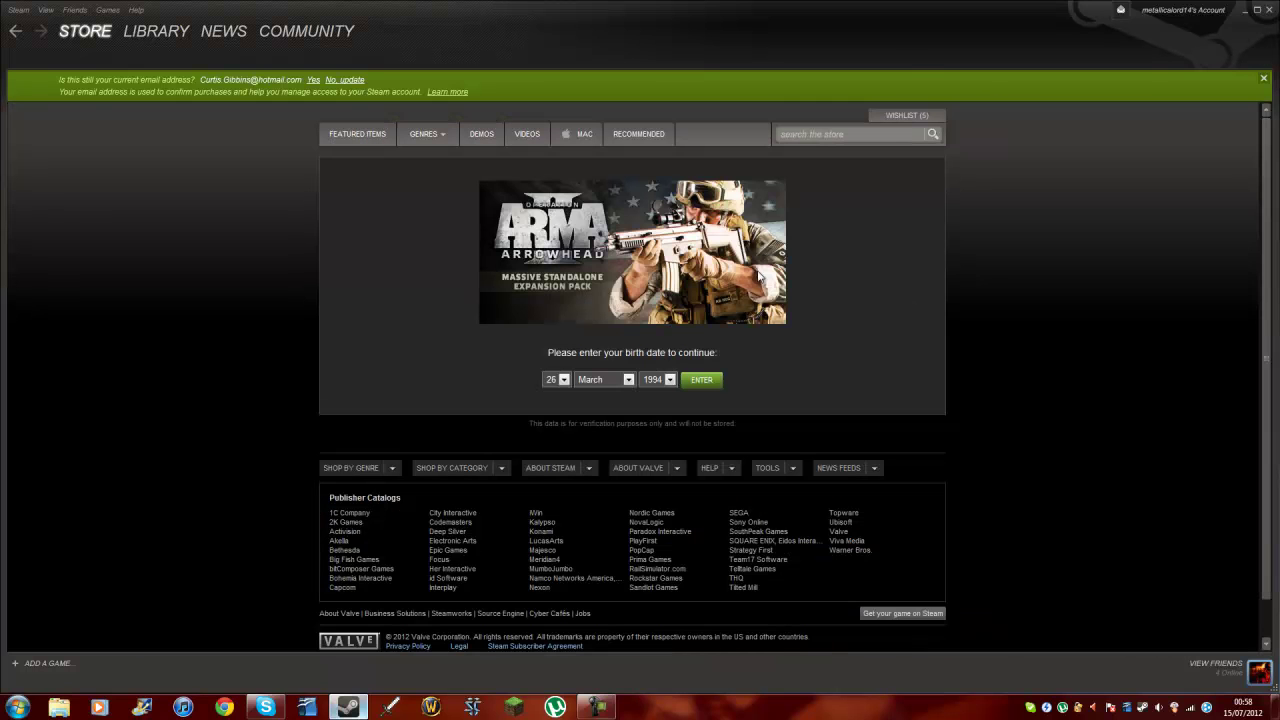
Step: Pass the age check with the birth date and pause the Operation Arrowhead trailer
click(716, 390)
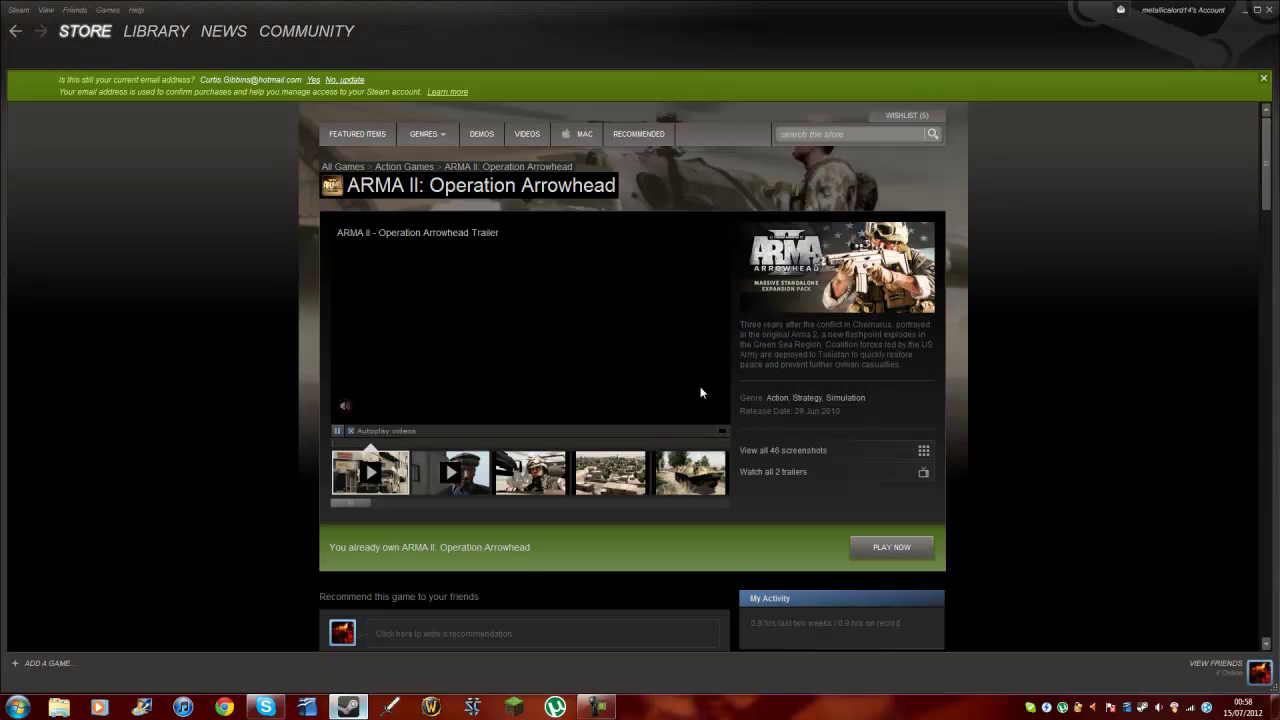
click(337, 430)
scroll(754, 372, down, 3)
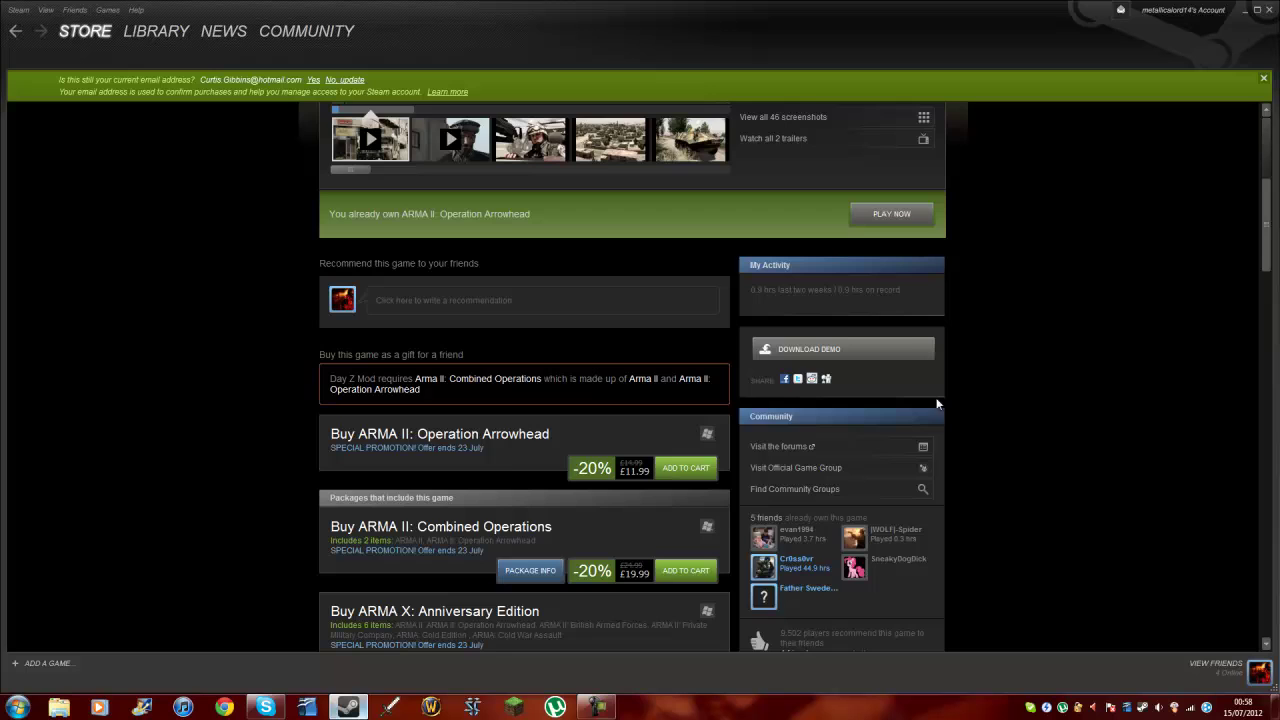
scroll(510, 471, down, 2)
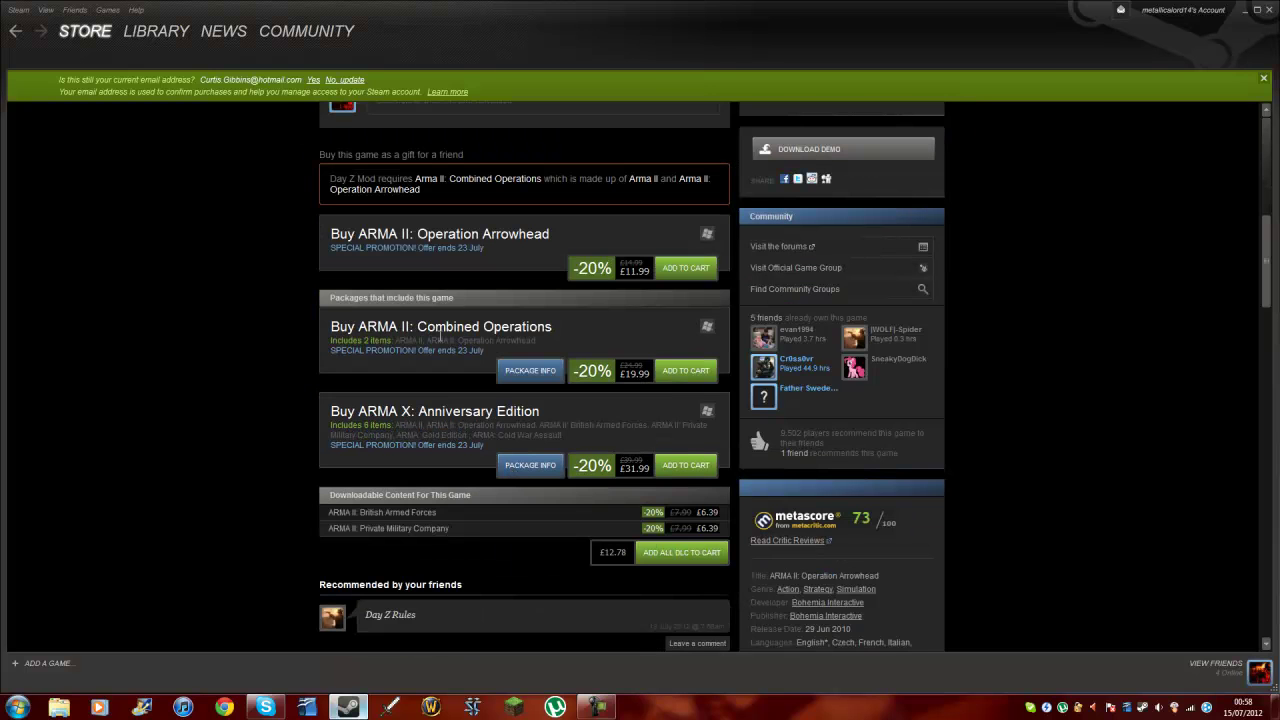
Step: Review the Combined Operations section and scroll back up to confirm the game is owned
drag(341, 327, 407, 324)
click(551, 326)
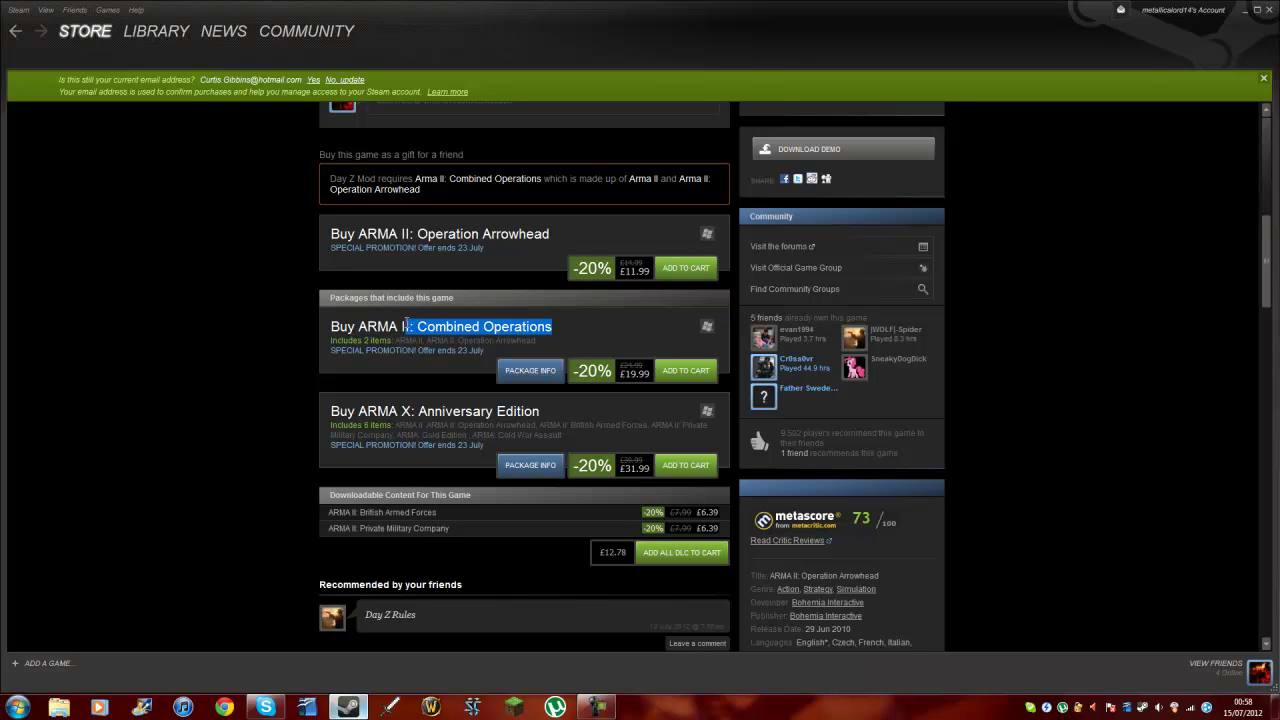
click(588, 339)
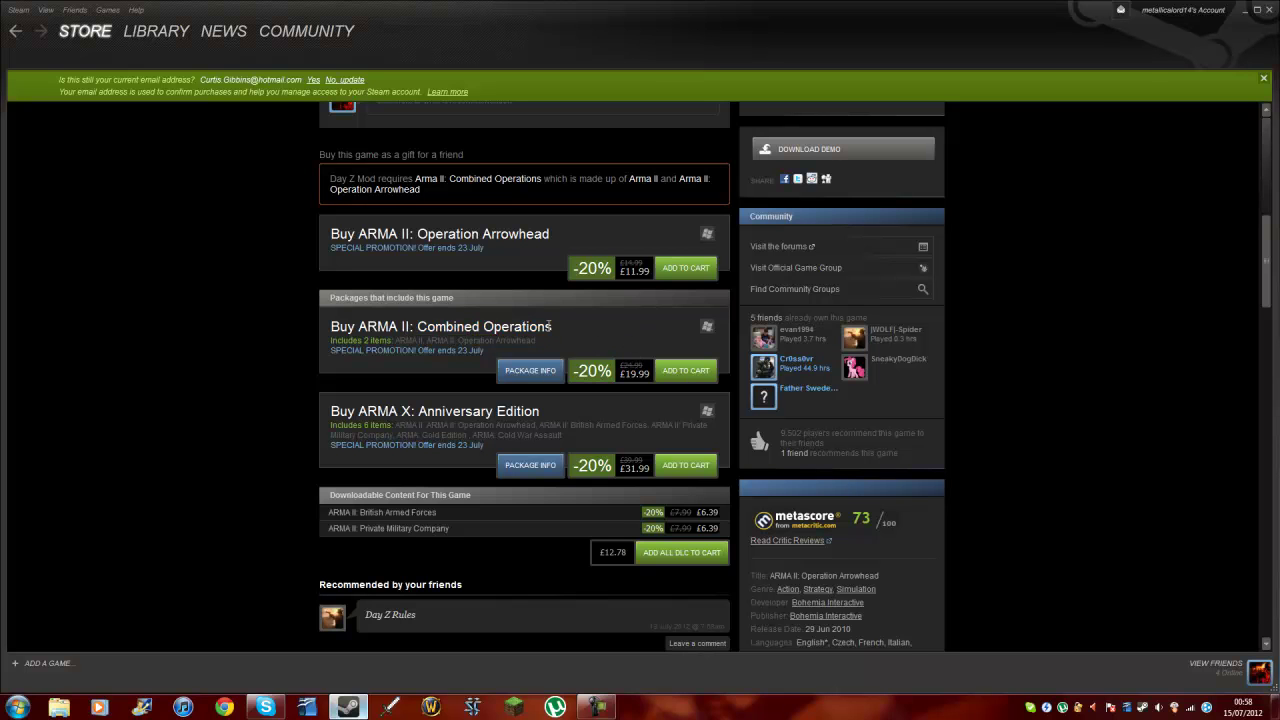
scroll(566, 327, up, 5)
scroll(604, 379, up, 2)
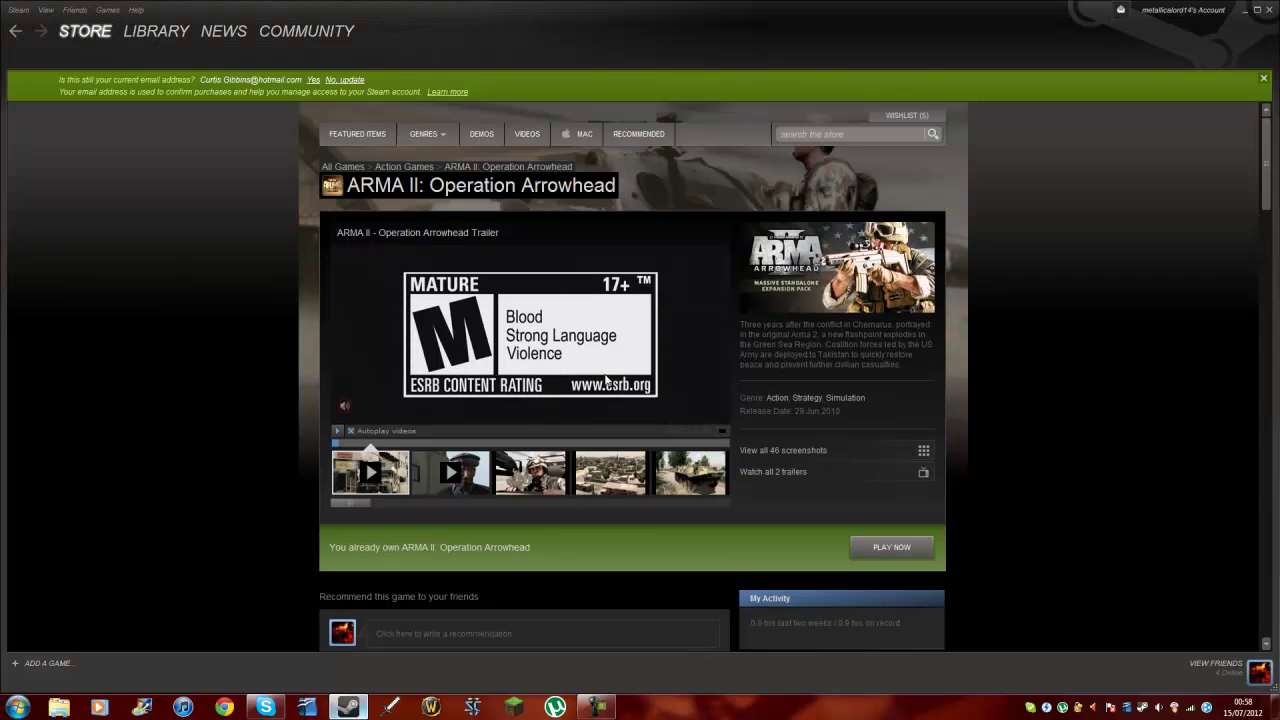
Step: Open the Steam library, then minimize Steam to the desktop
click(150, 33)
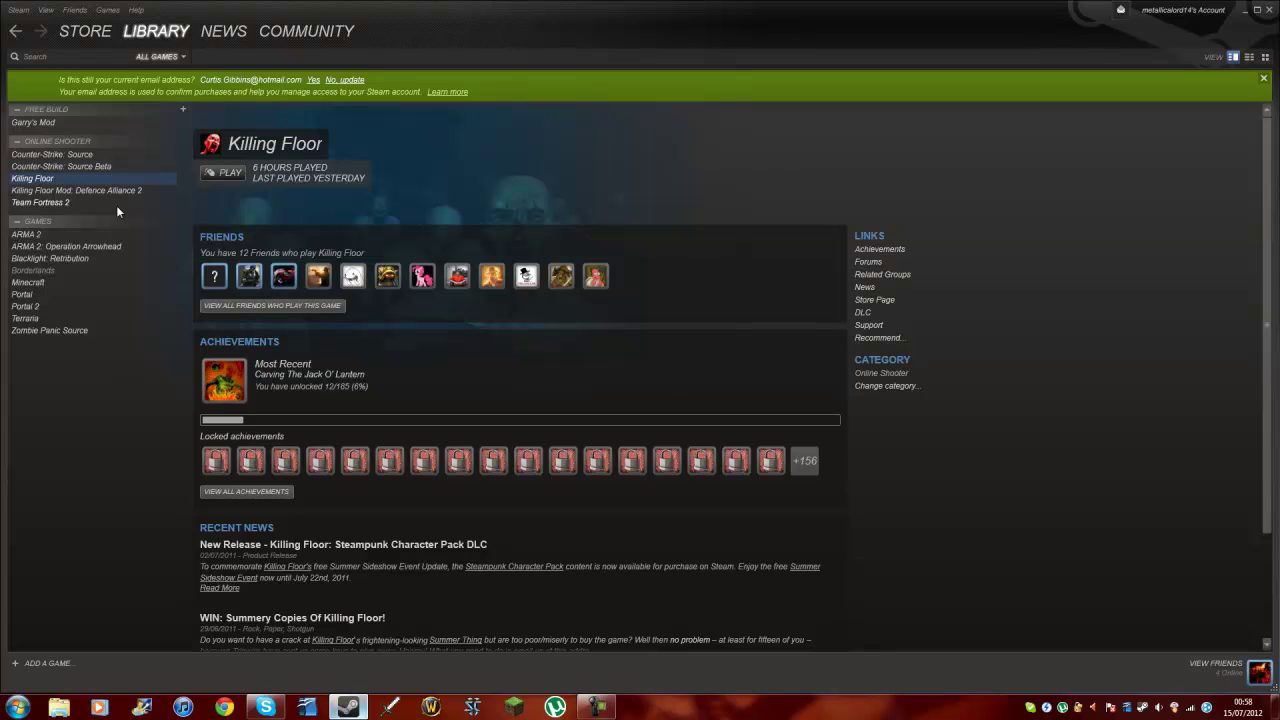
click(1248, 11)
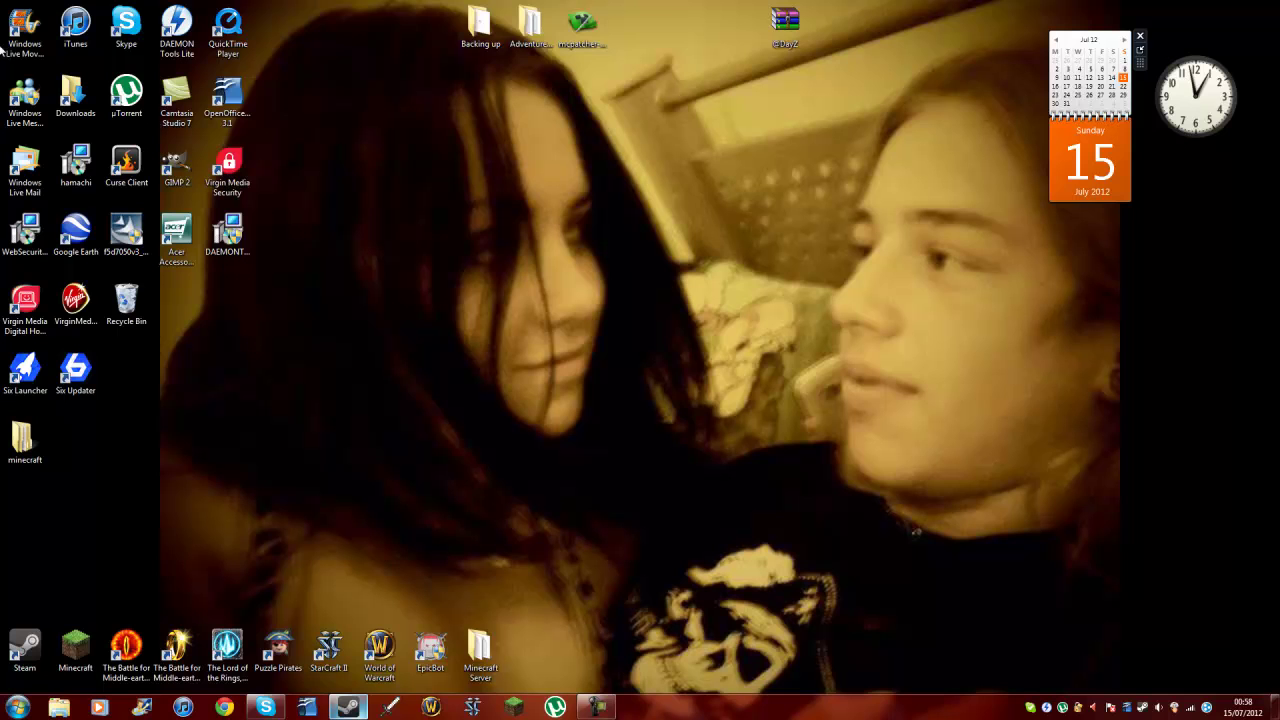
Step: Open Chrome and go to dayzmod.com, discarding the address-bar autocompletion
click(222, 708)
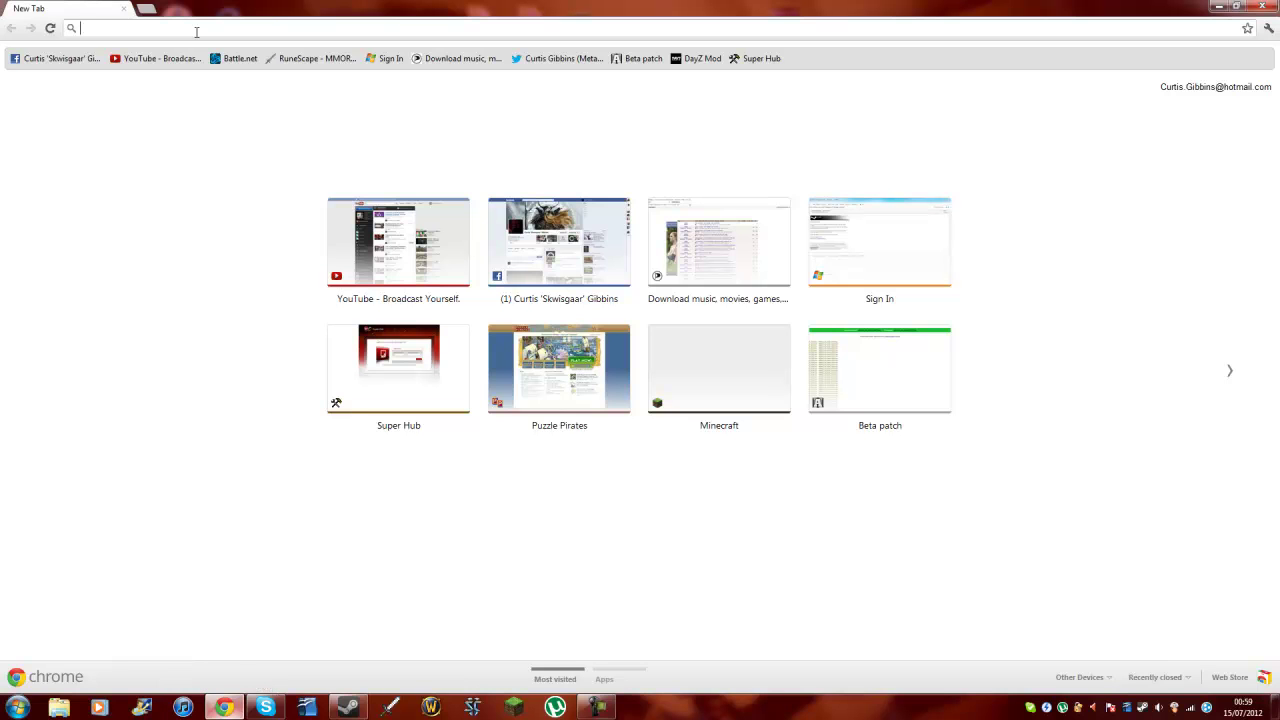
text(dayz)
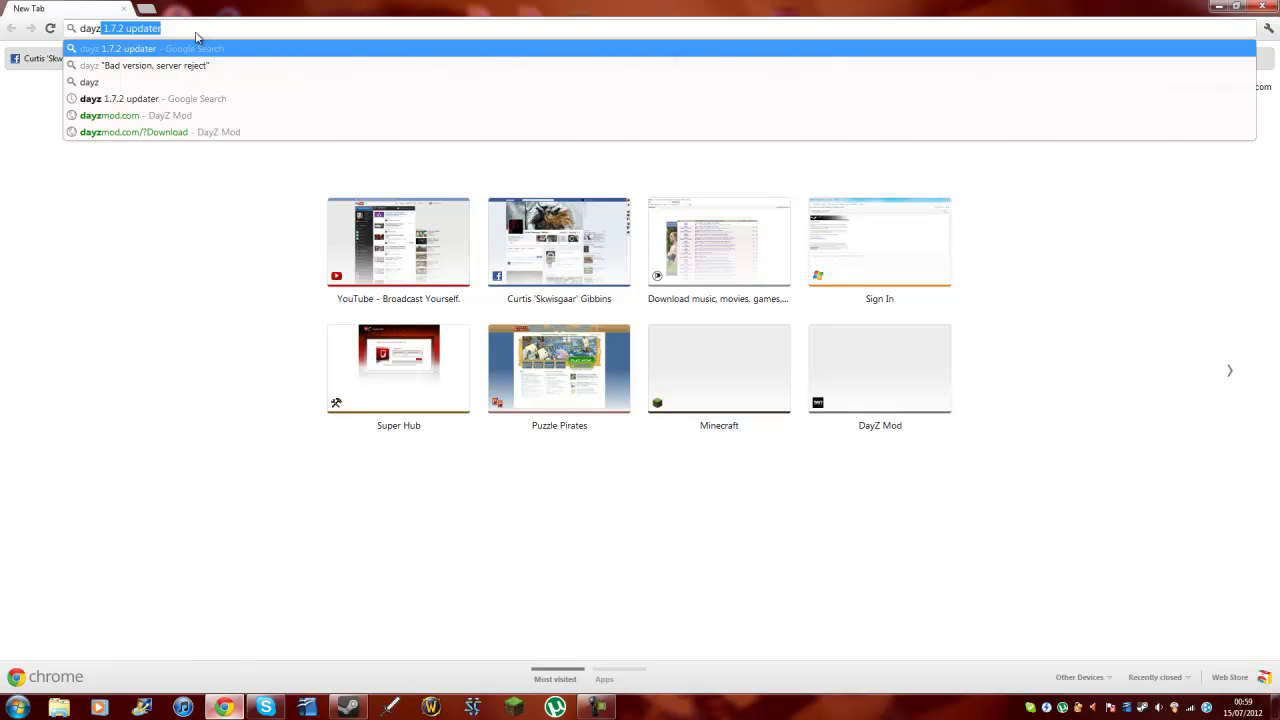
key(BackSpace)
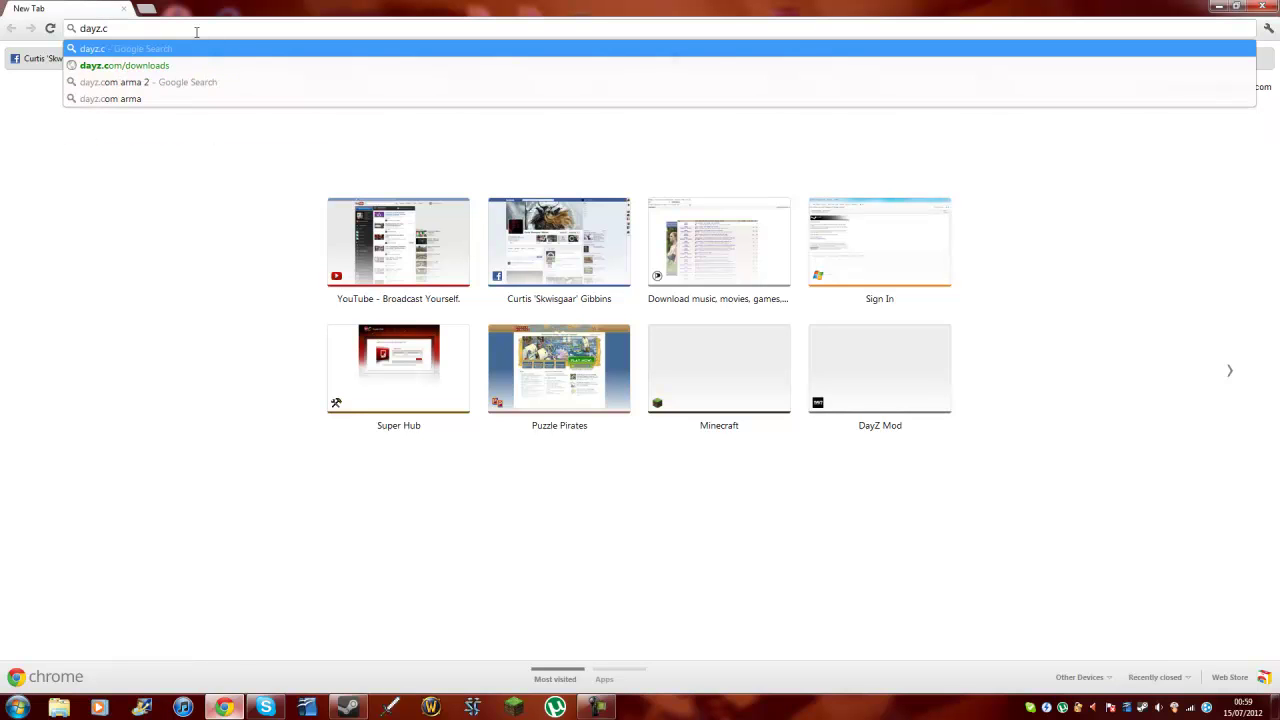
text(mod.com)
key(Return)
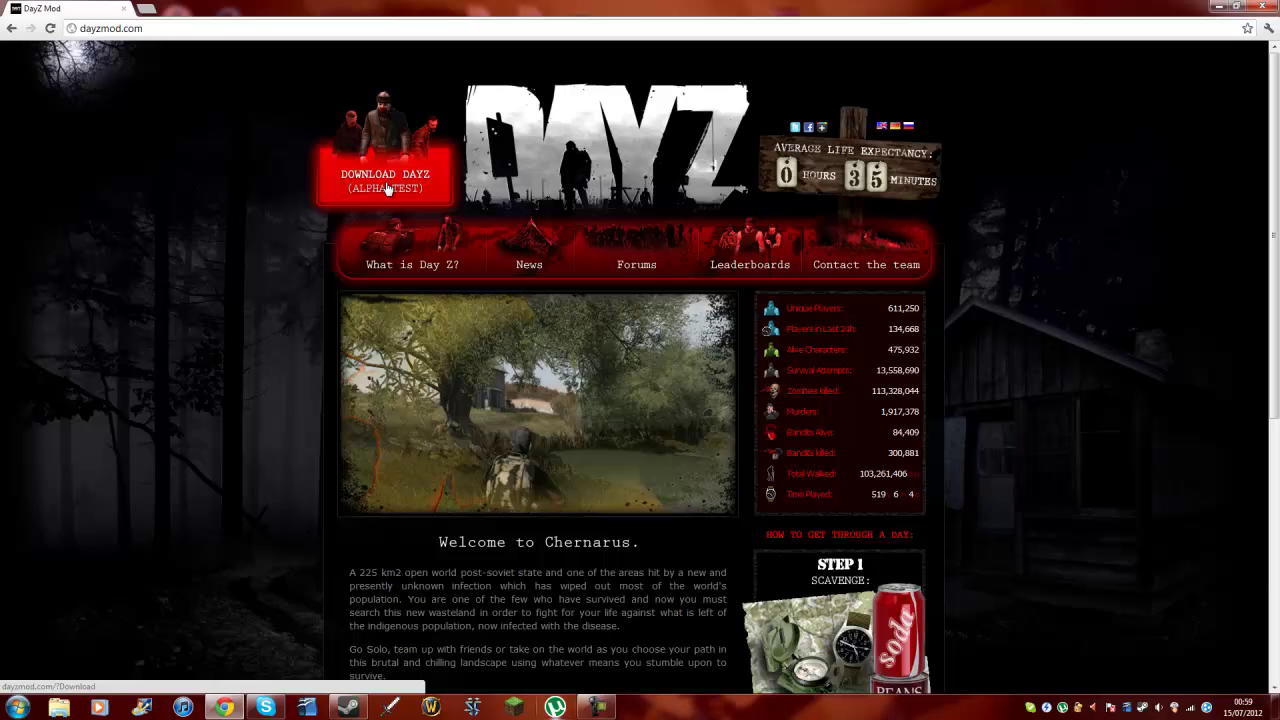
Step: Go from DOWNLOAD DAYZ via the UK Mirror to the /latest/ file listing
click(437, 187)
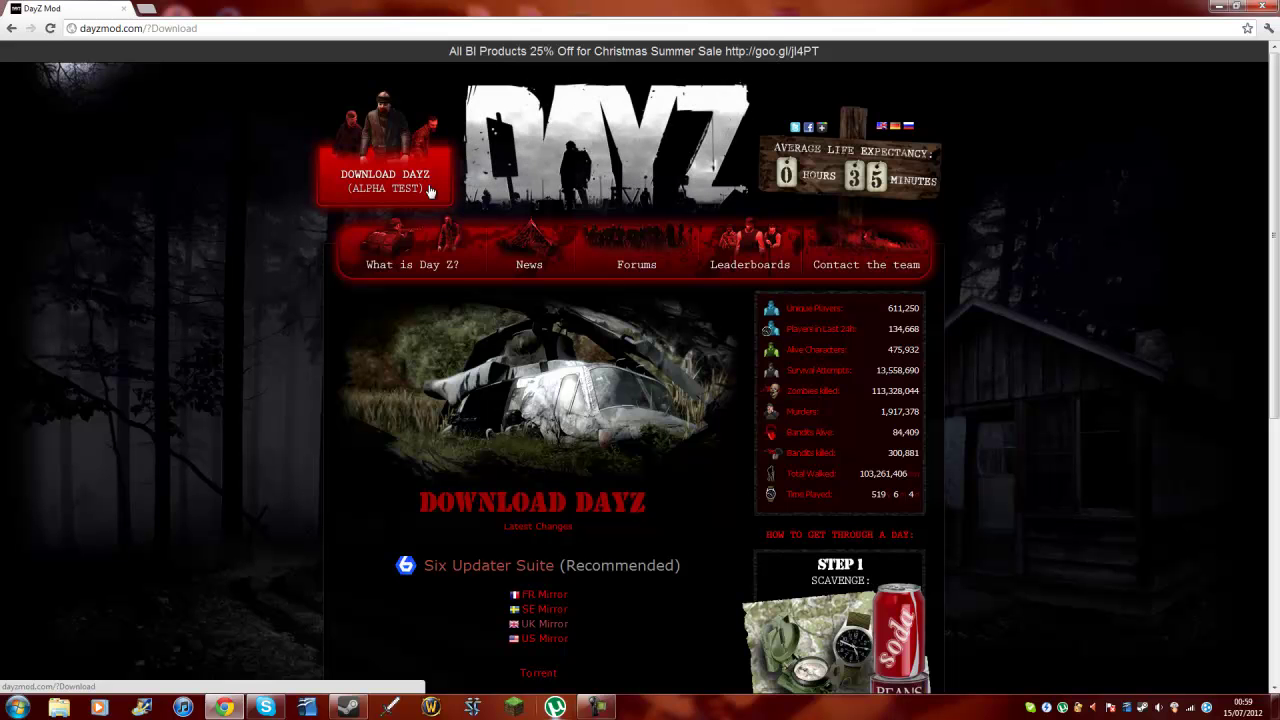
scroll(613, 494, down, 2)
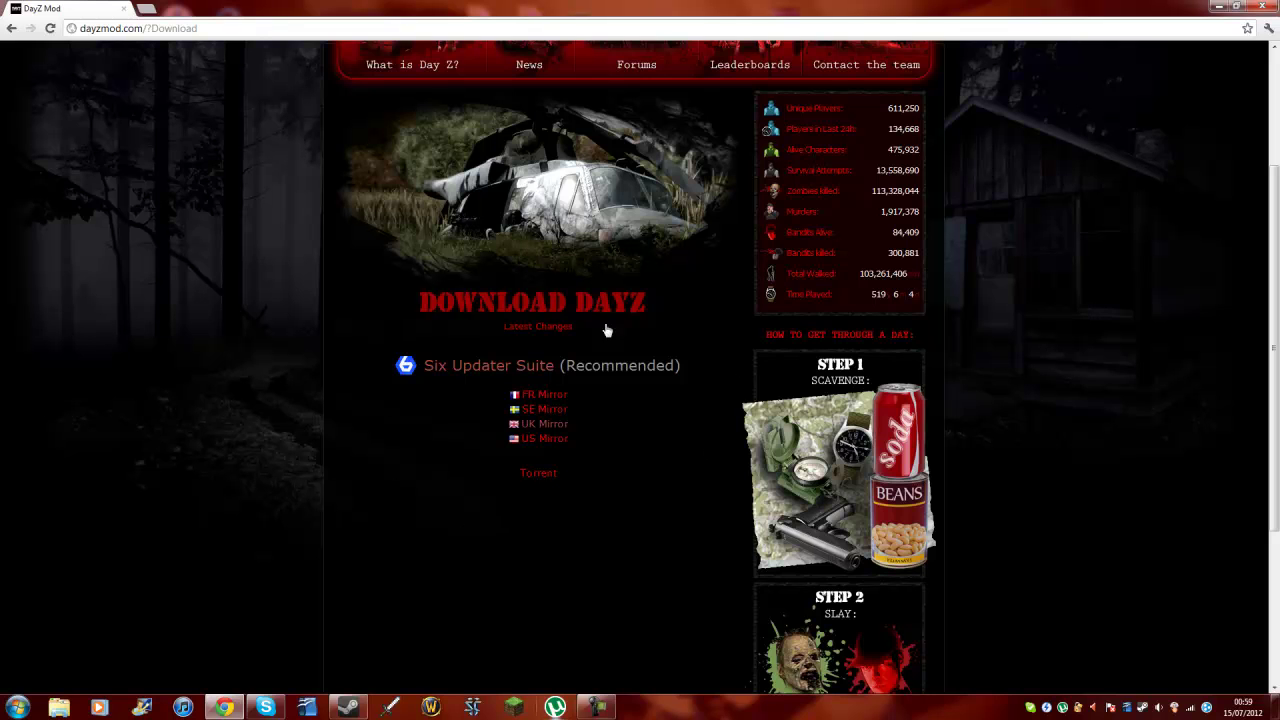
click(557, 424)
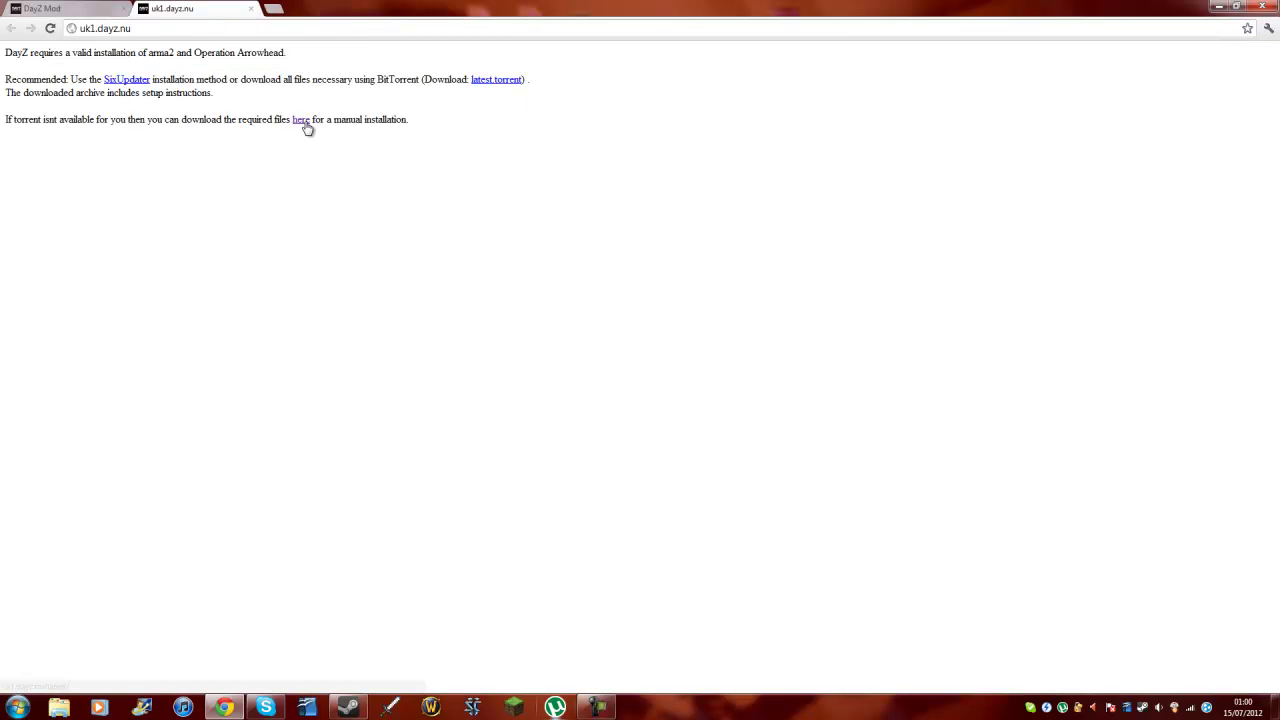
click(298, 121)
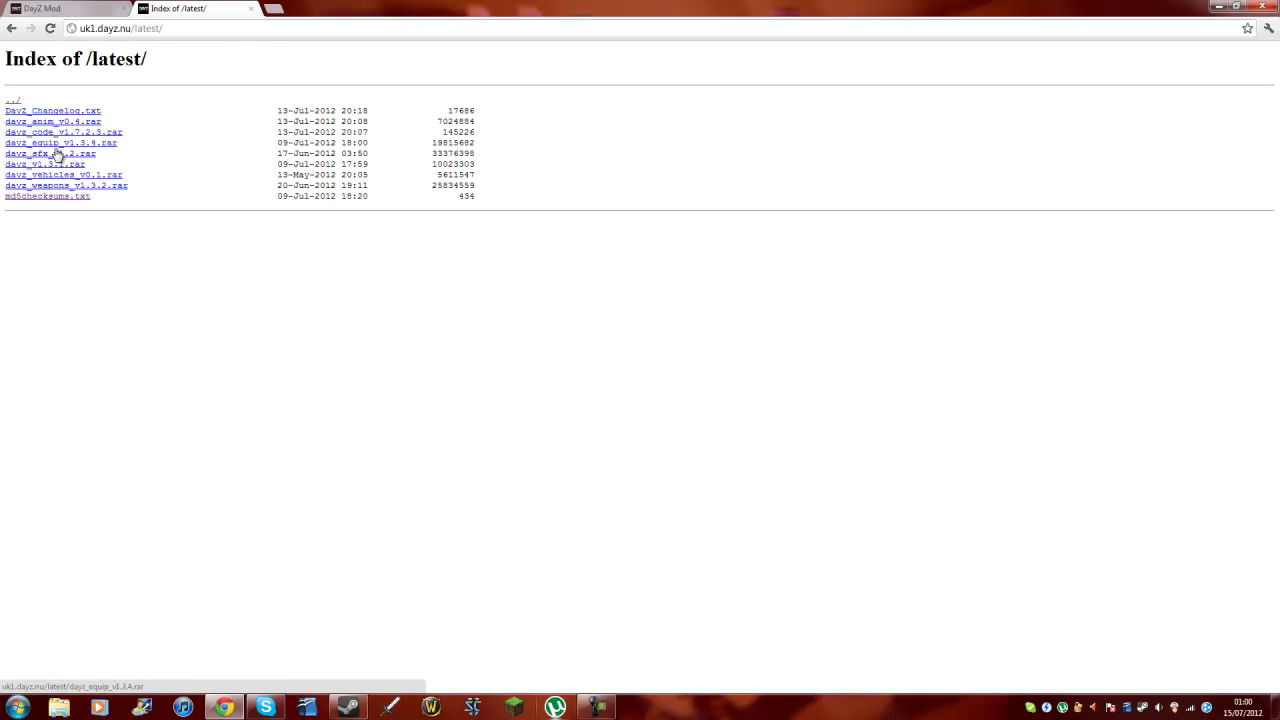
Step: Download dayz_anim_v0.4.rar from the listing, close the download shelf and minimize Chrome
drag(116, 200, 6, 200)
drag(117, 110, 6, 102)
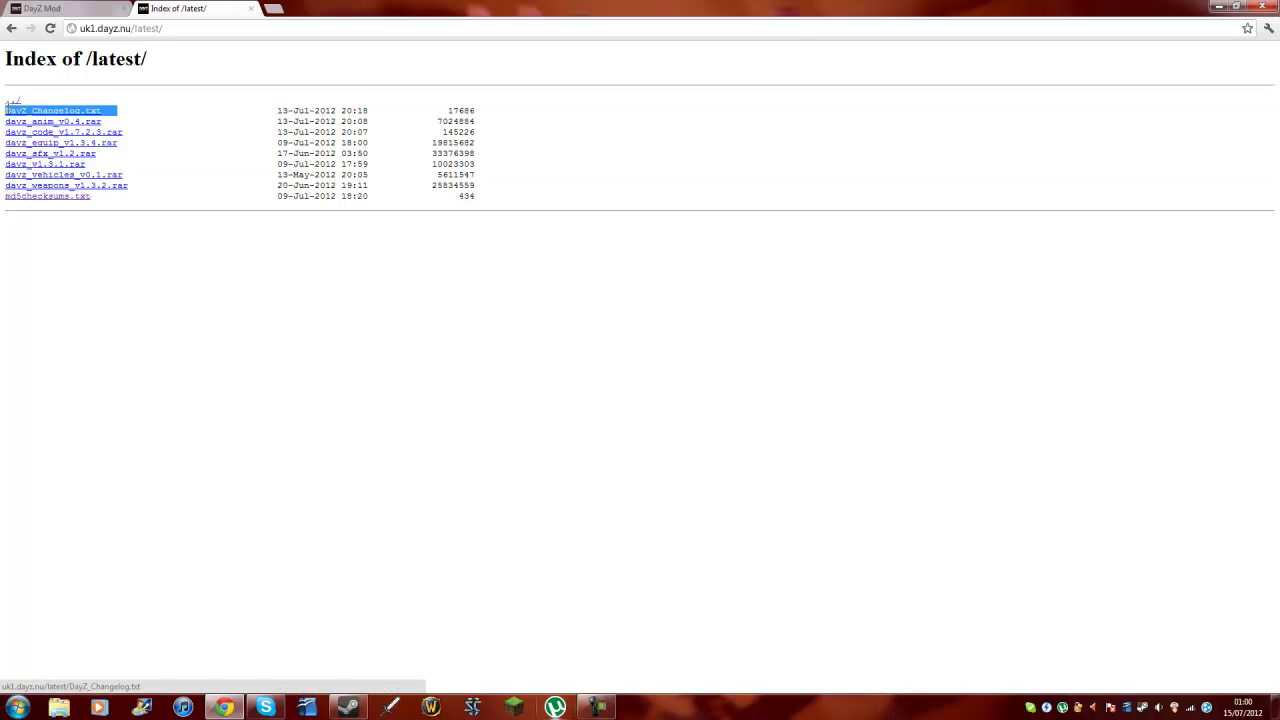
right_click(80, 123)
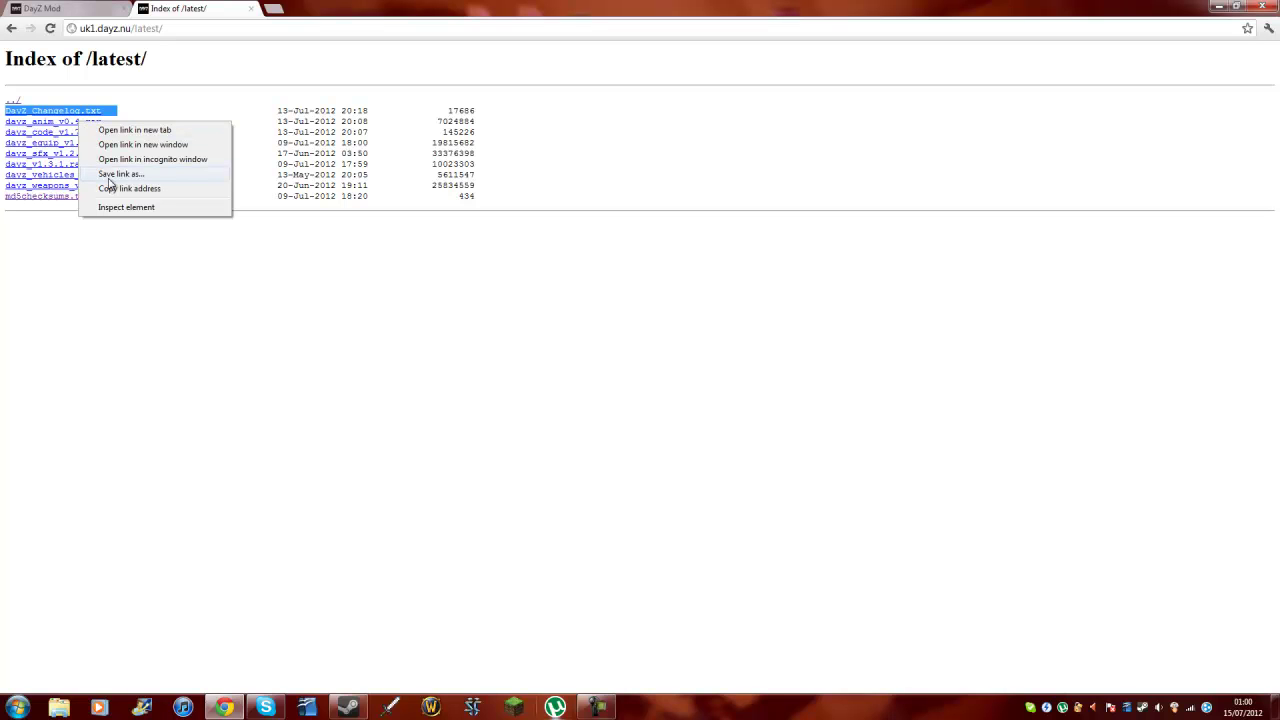
click(141, 269)
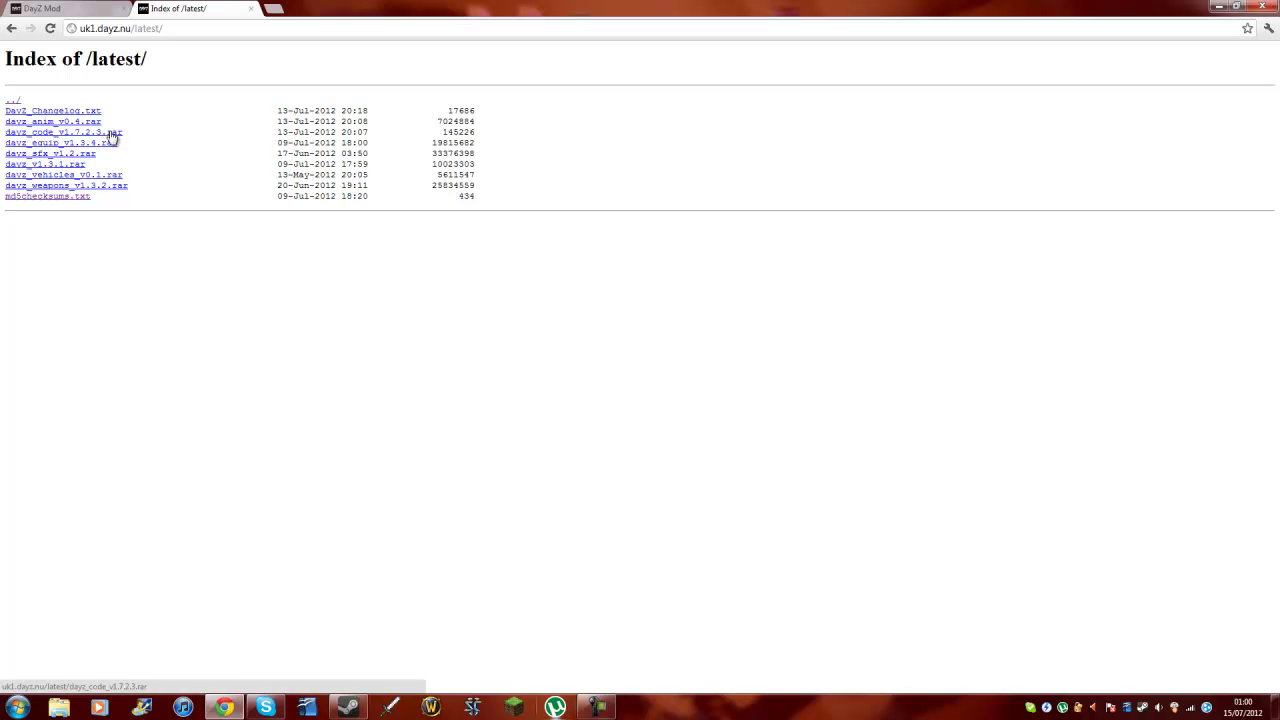
drag(128, 121, 14, 184)
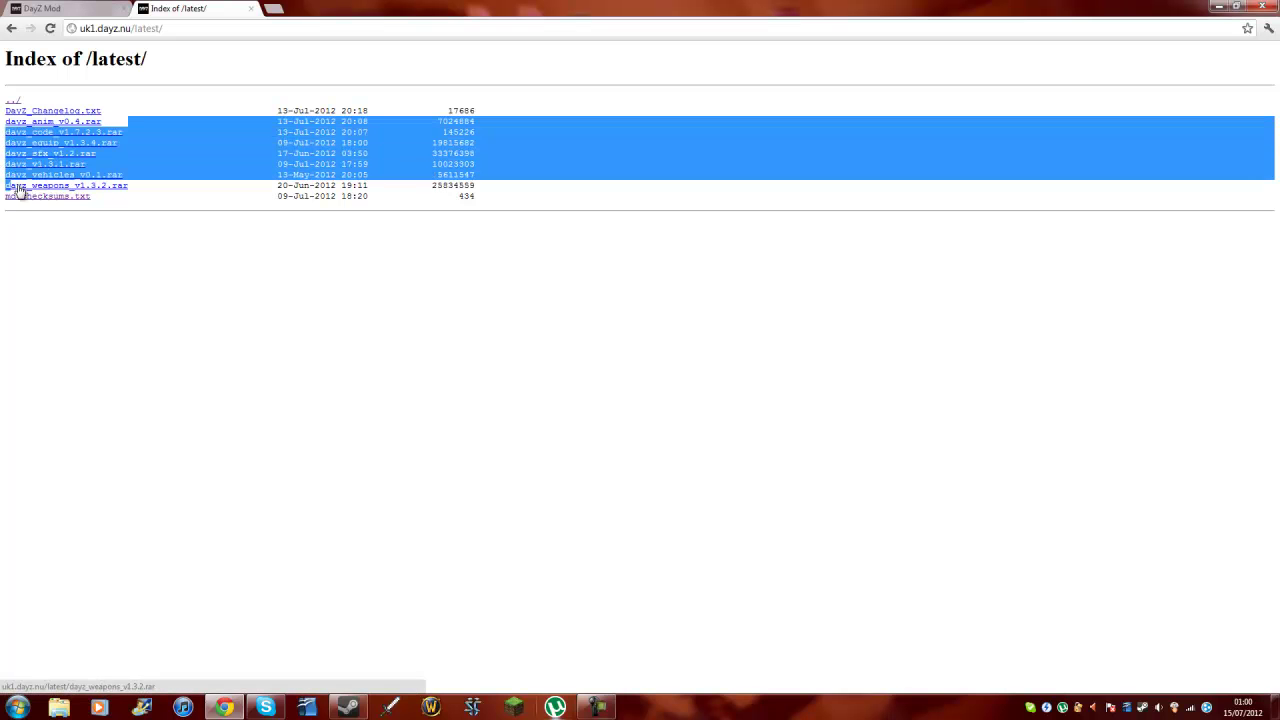
drag(137, 185, 7, 121)
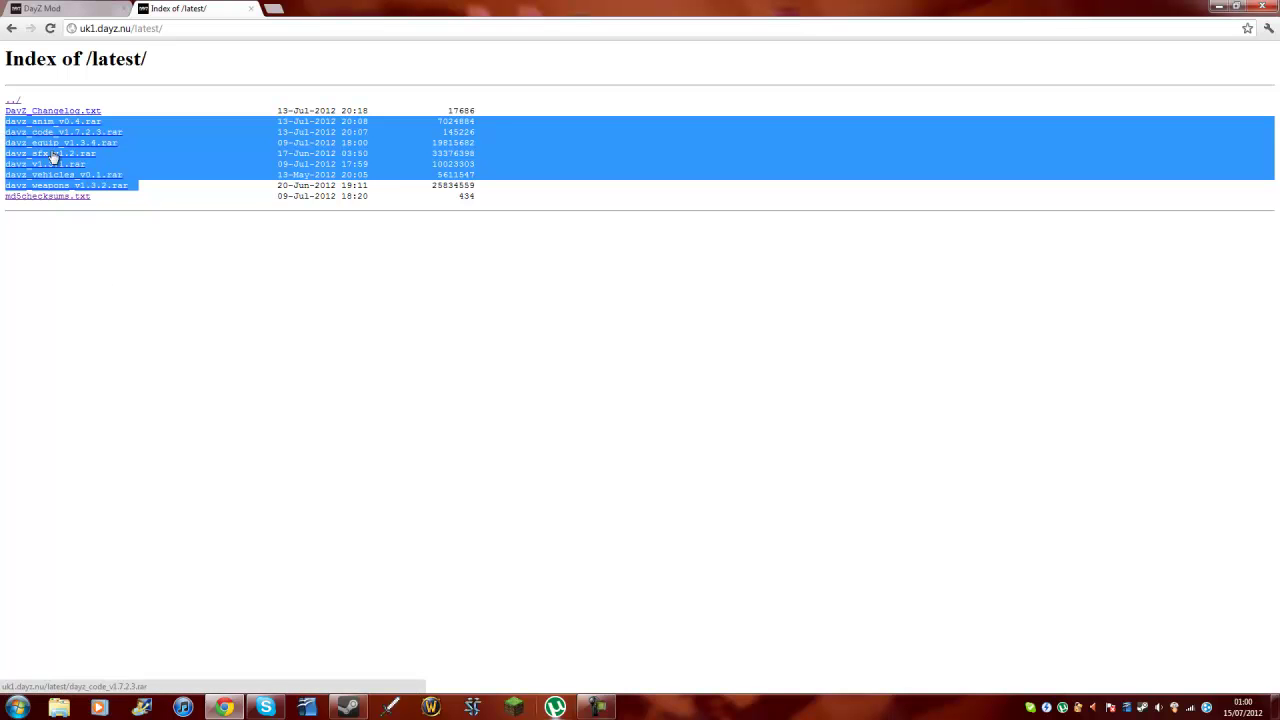
click(78, 200)
click(58, 123)
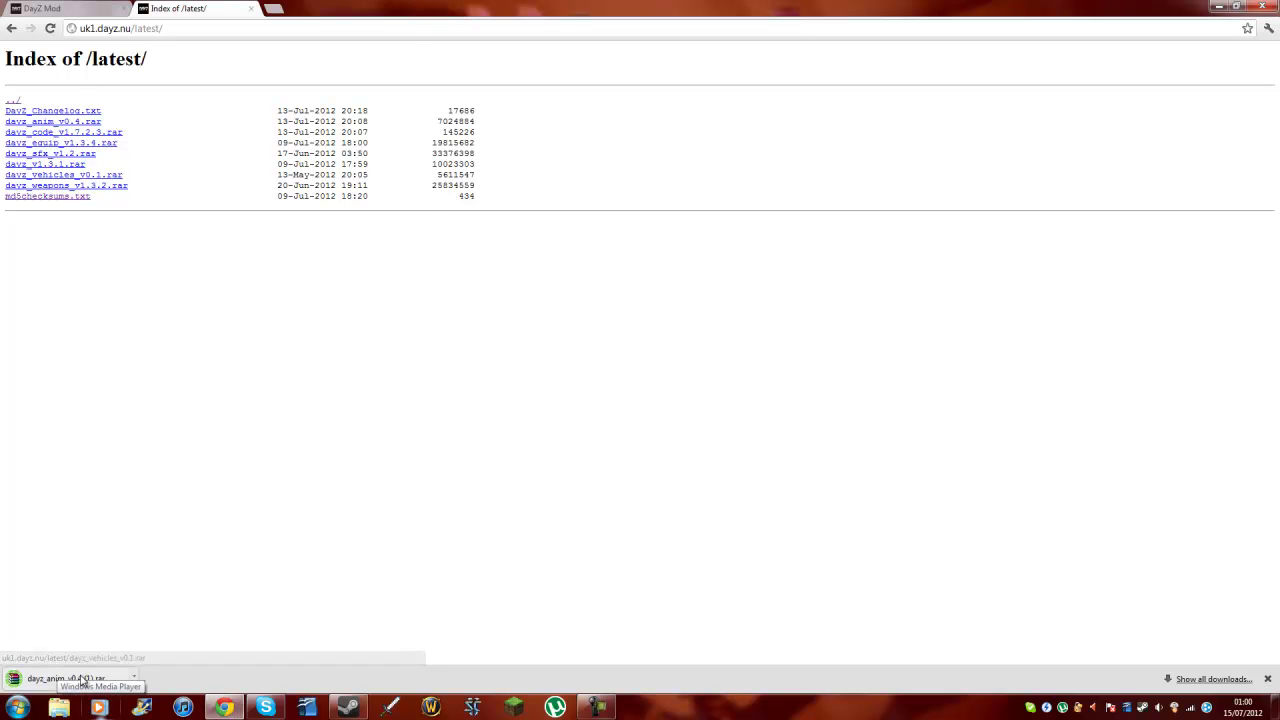
click(1267, 679)
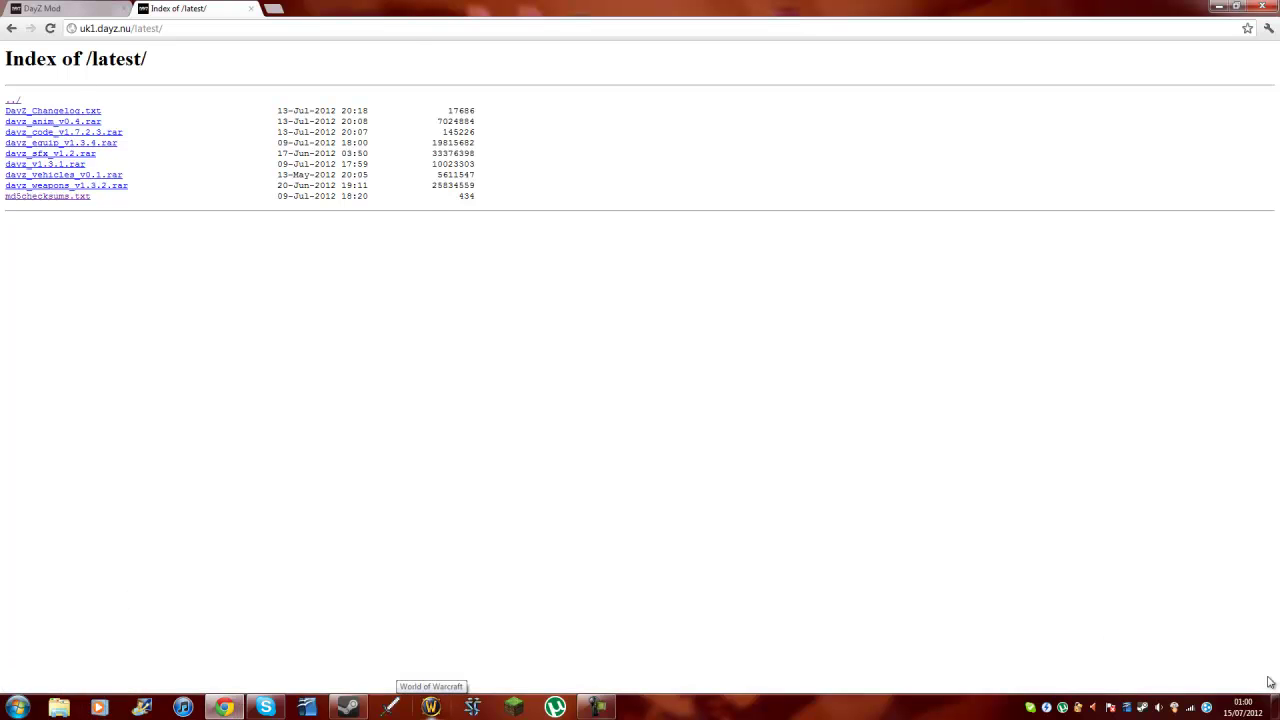
click(1219, 7)
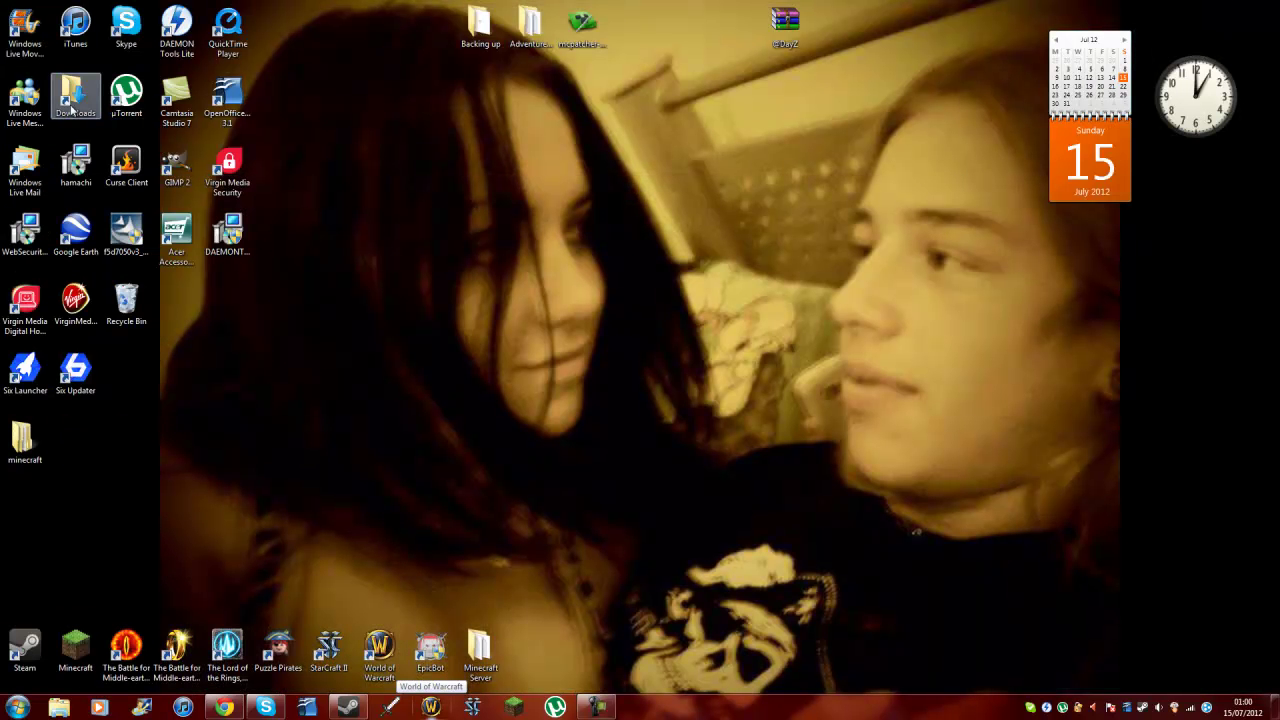
Step: In Downloads, delete the duplicate dayz_anim_v0.4 (1) archive to the Recycle Bin
double_click(70, 102)
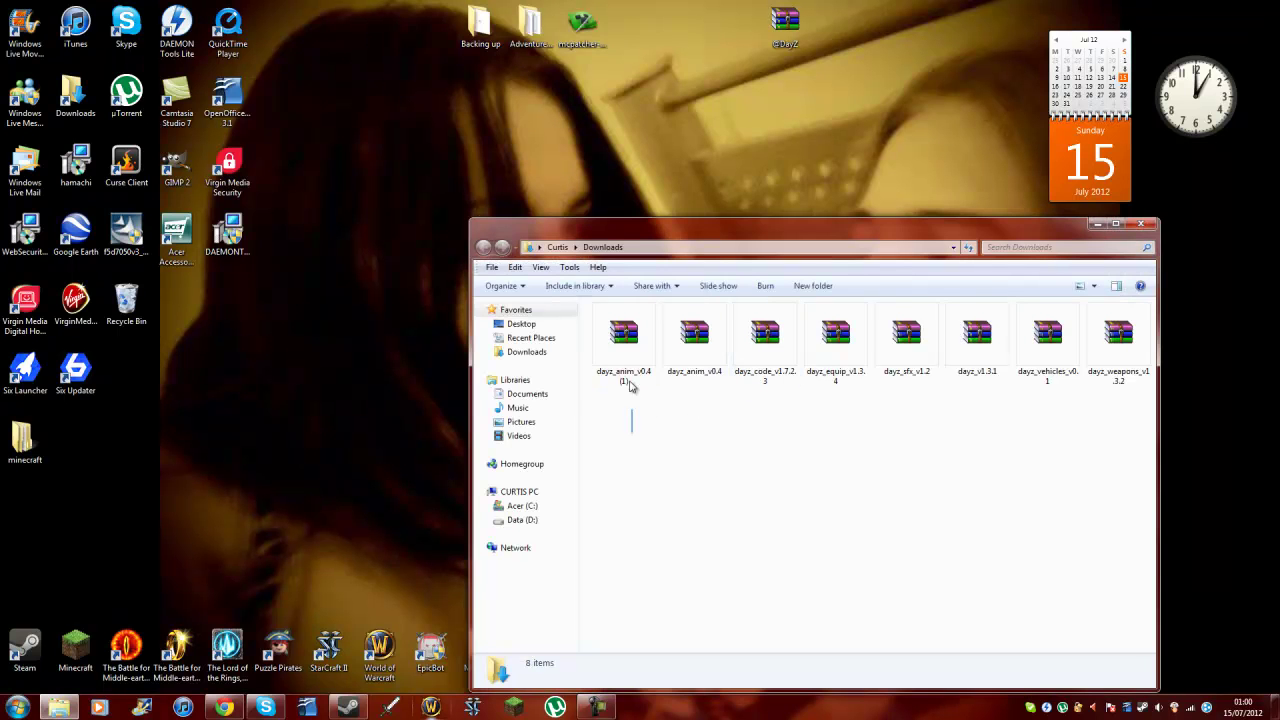
click(629, 322)
key(Delete)
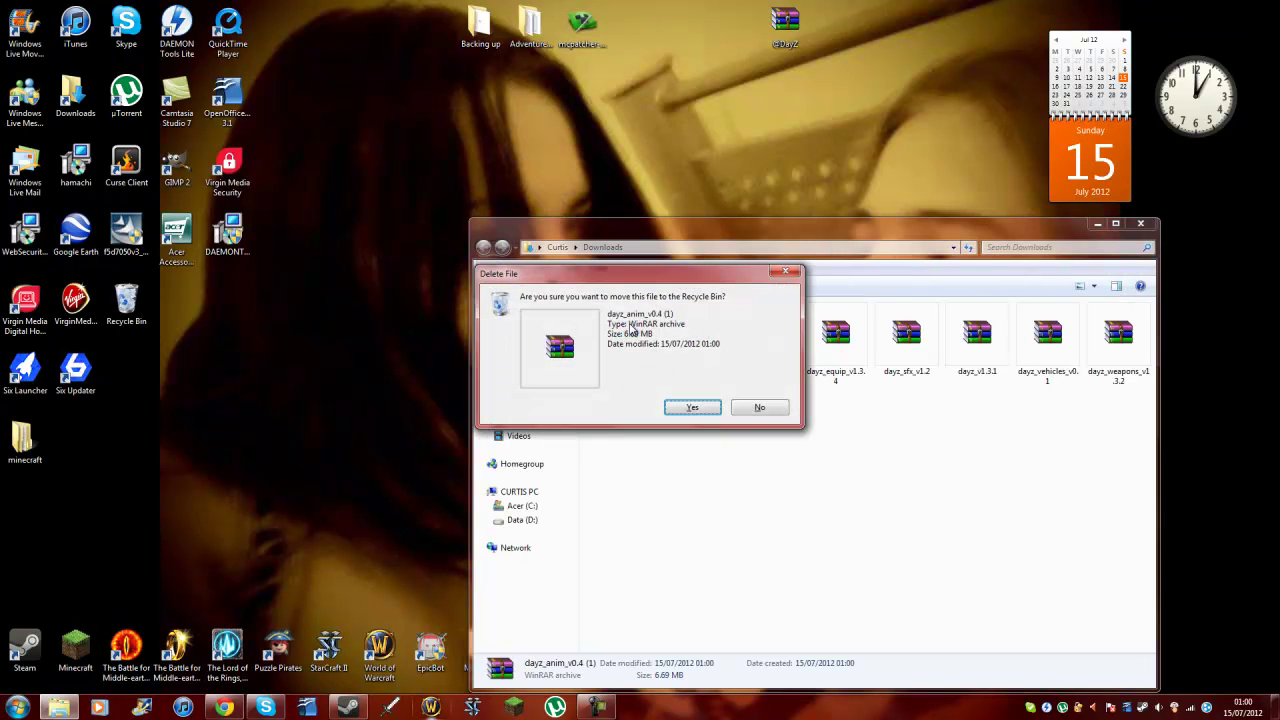
click(712, 409)
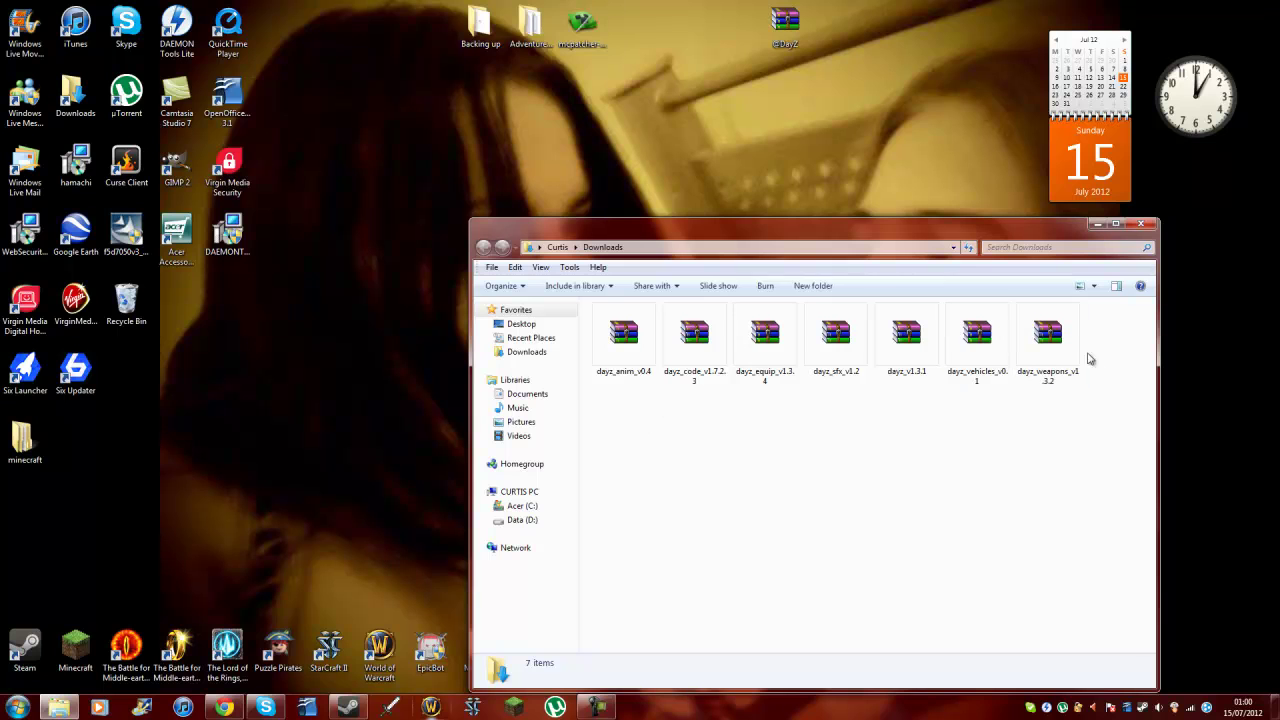
Step: Box-select all seven DayZ .rar archives and Cut them
drag(1099, 339, 598, 398)
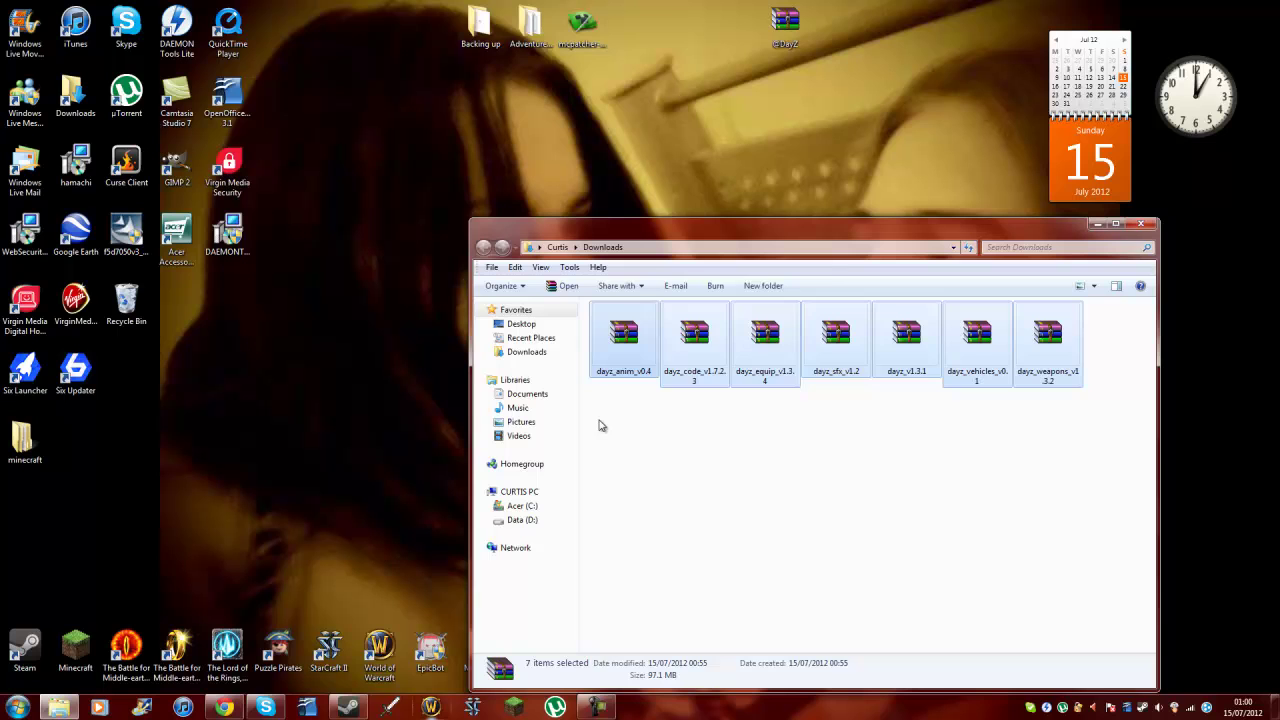
click(599, 426)
drag(598, 420, 1077, 318)
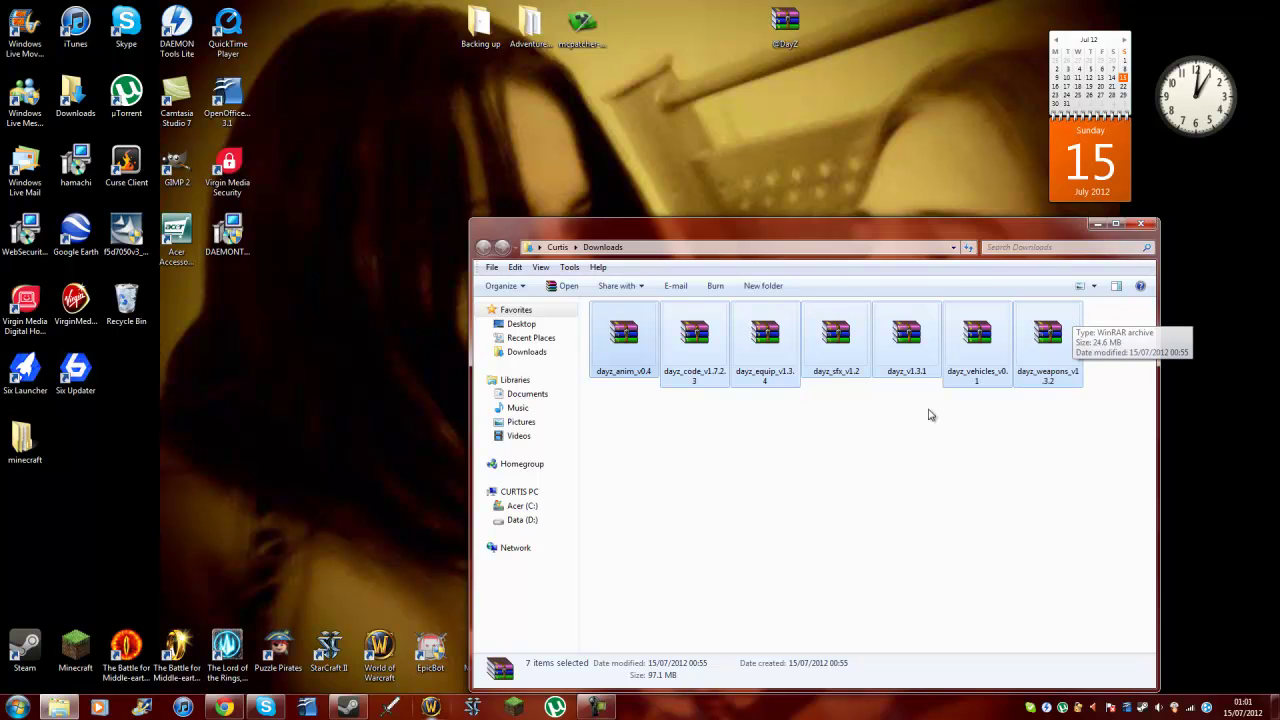
click(789, 448)
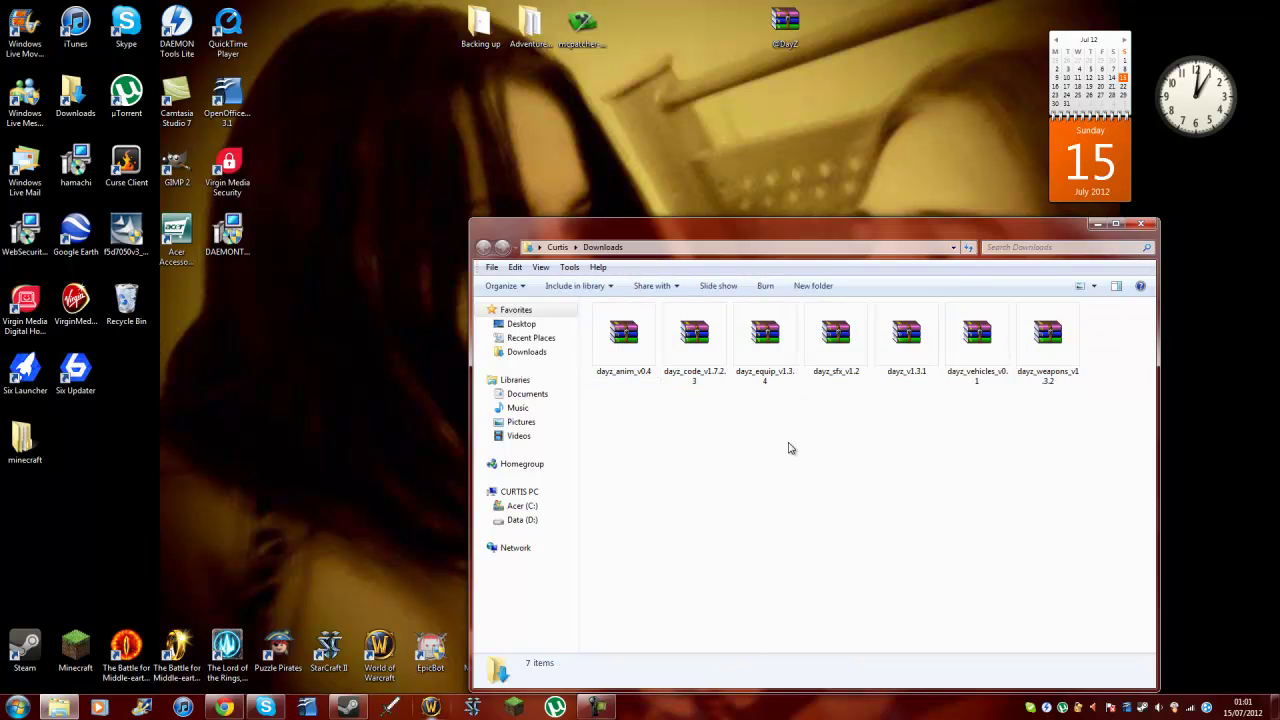
drag(604, 383, 1078, 318)
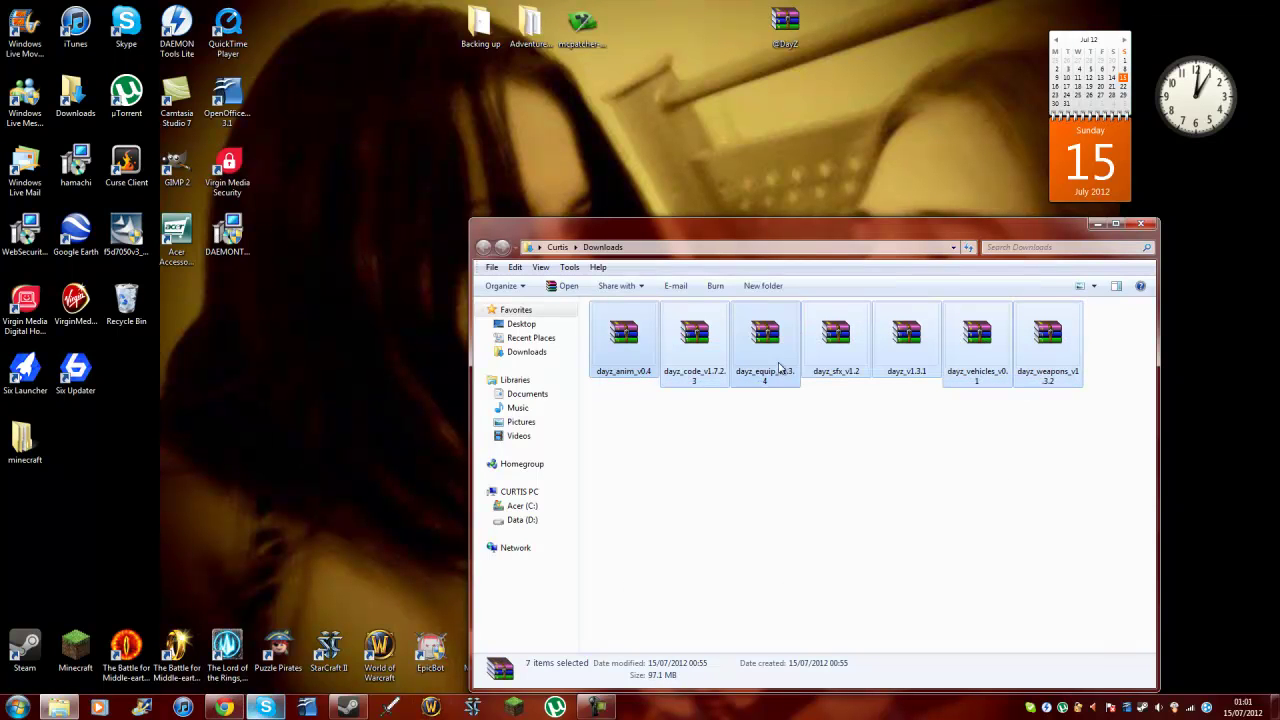
click(831, 401)
right_click(831, 400)
click(649, 397)
drag(649, 395, 1080, 340)
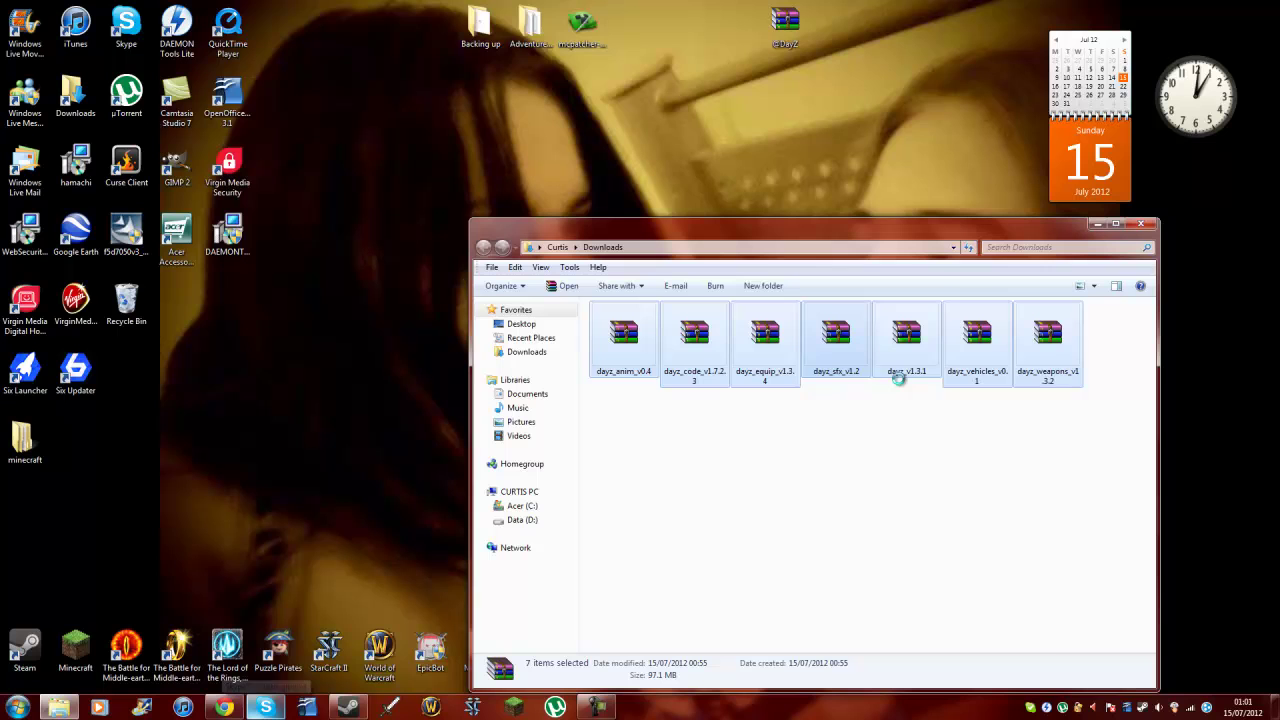
right_click(853, 360)
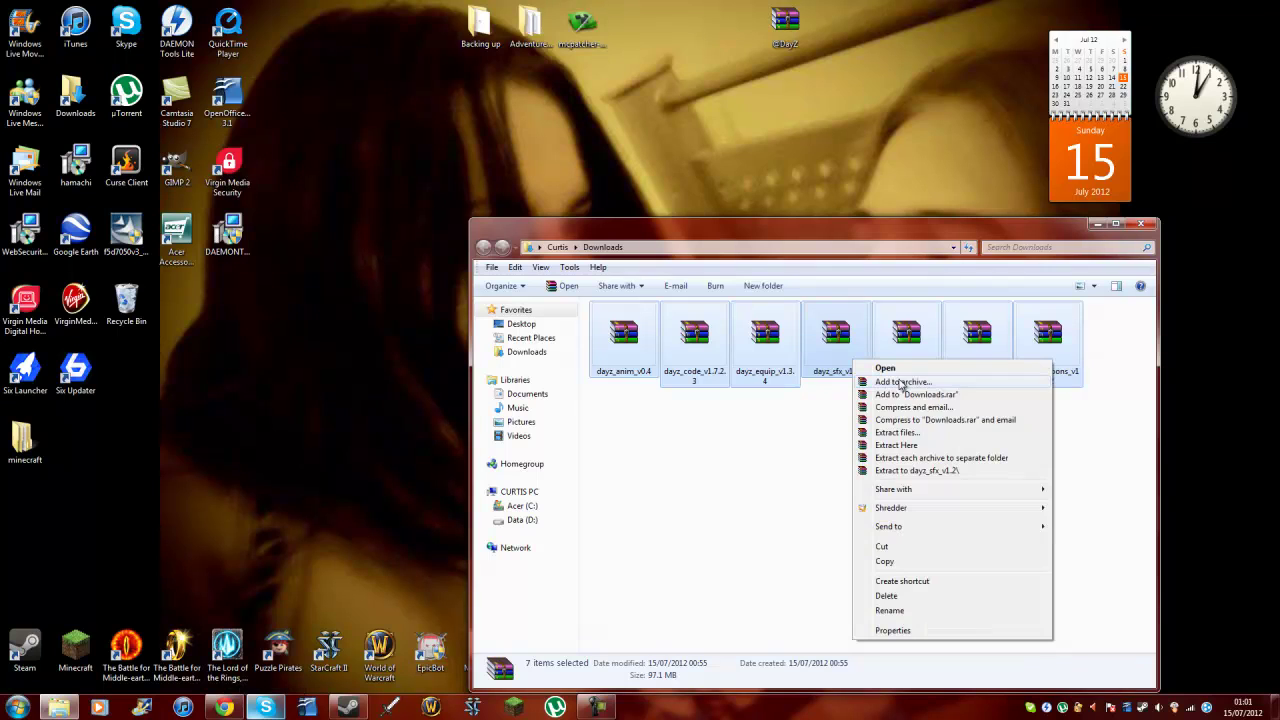
click(910, 550)
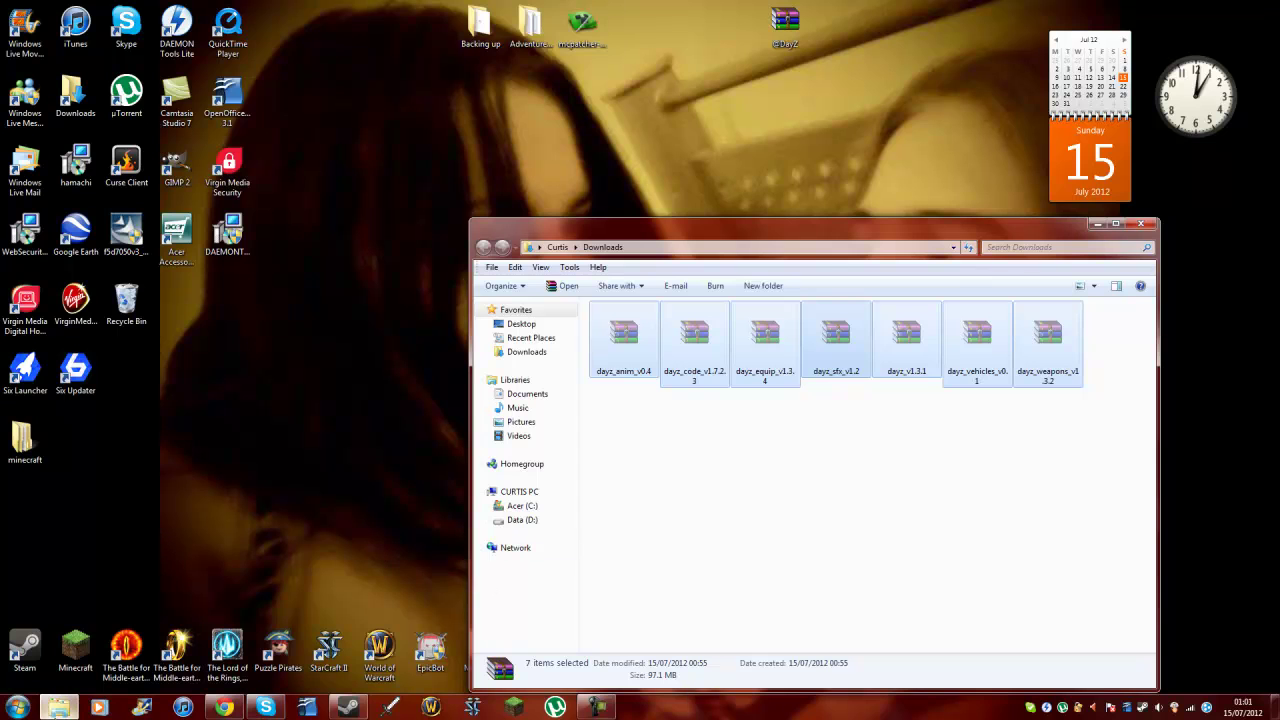
click(112, 504)
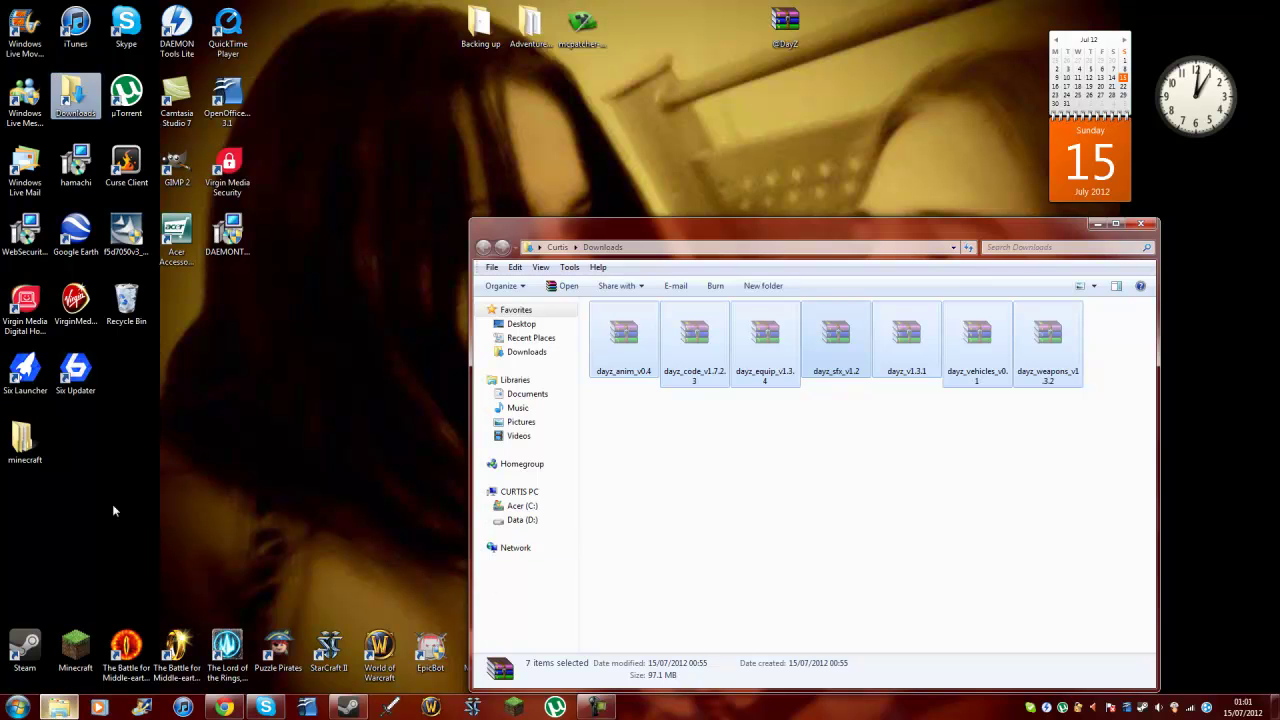
Step: Browse from Computer through C:\Program Files (x86)\Steam\steamapps\common into arma 2 operation arrowhead
click(519, 492)
click(634, 334)
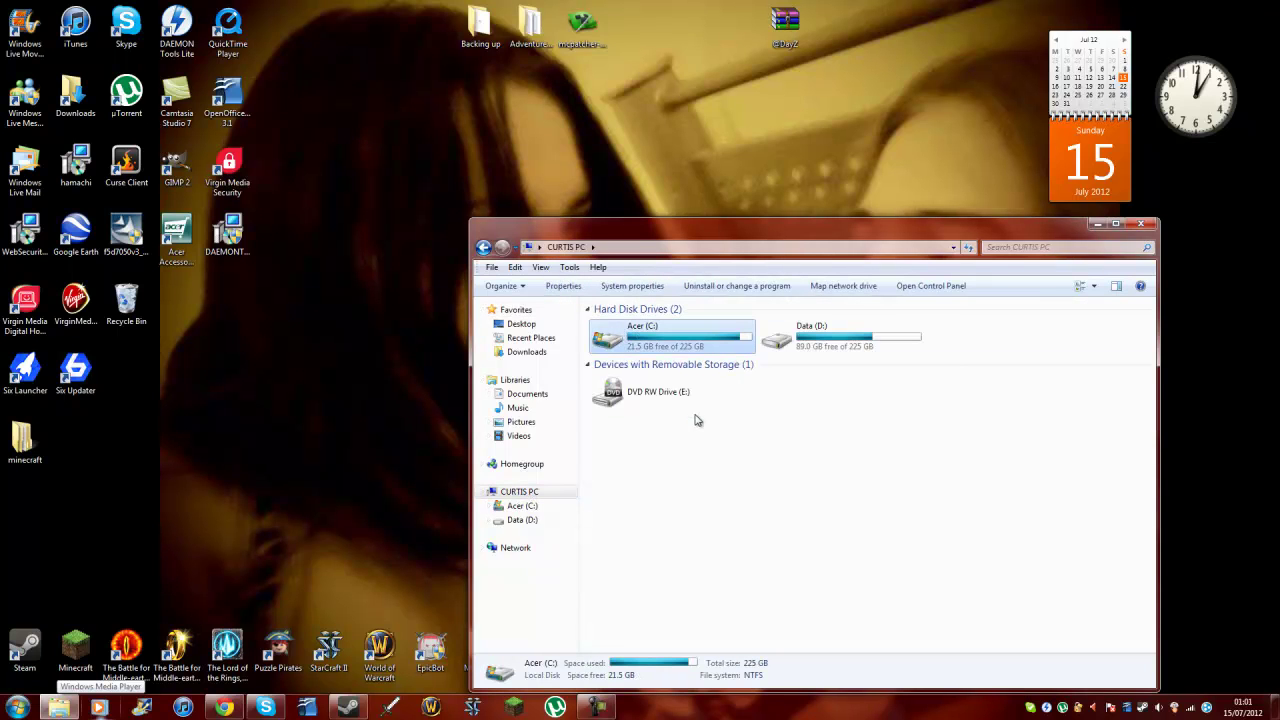
double_click(612, 343)
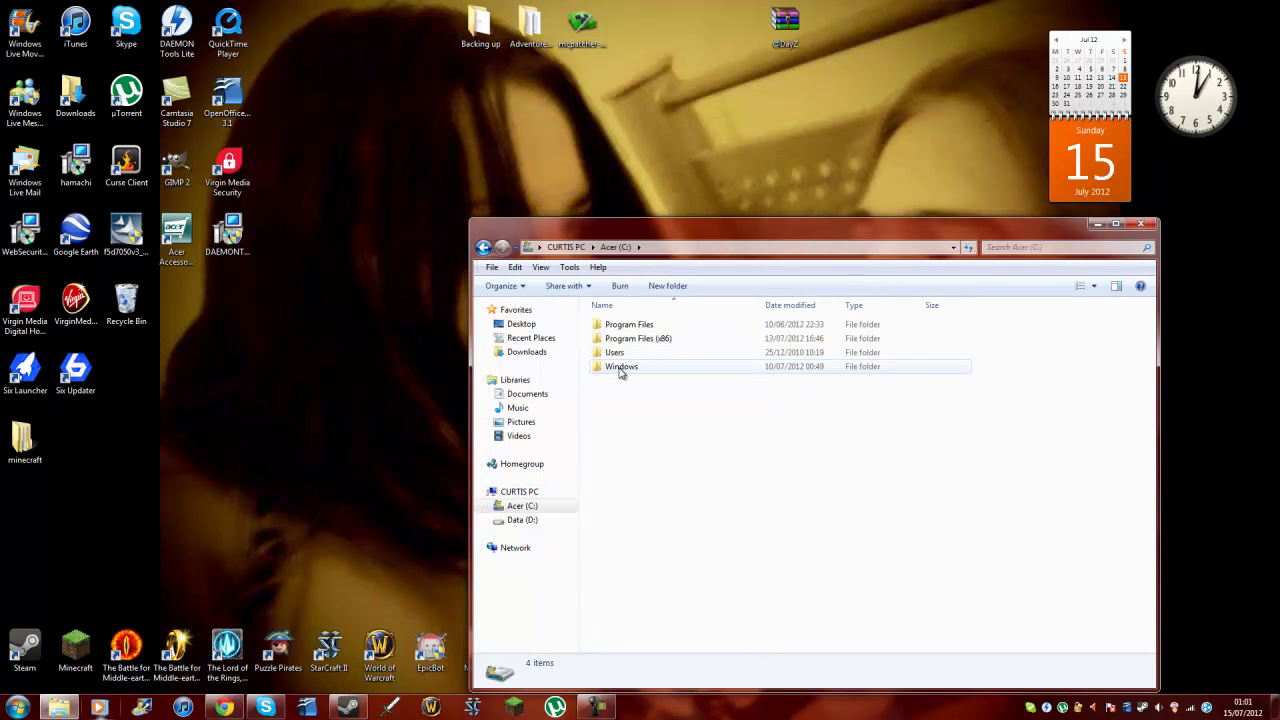
double_click(649, 344)
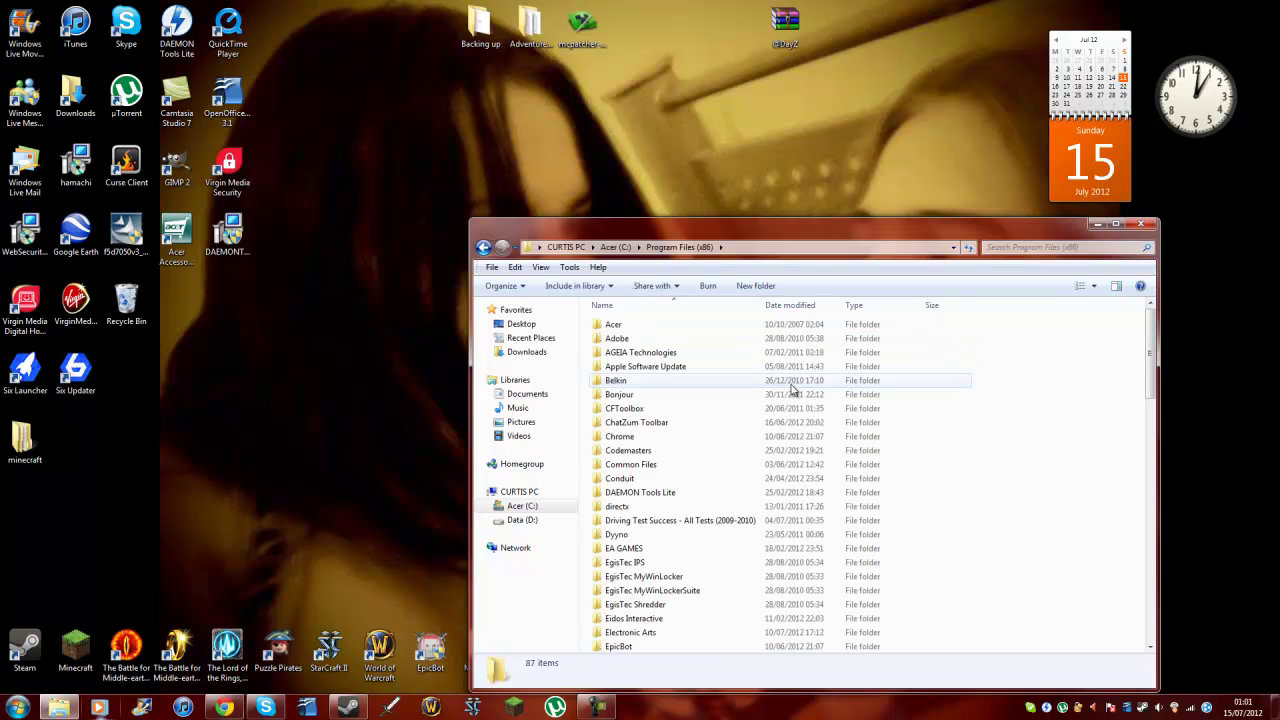
scroll(718, 400, down, 2)
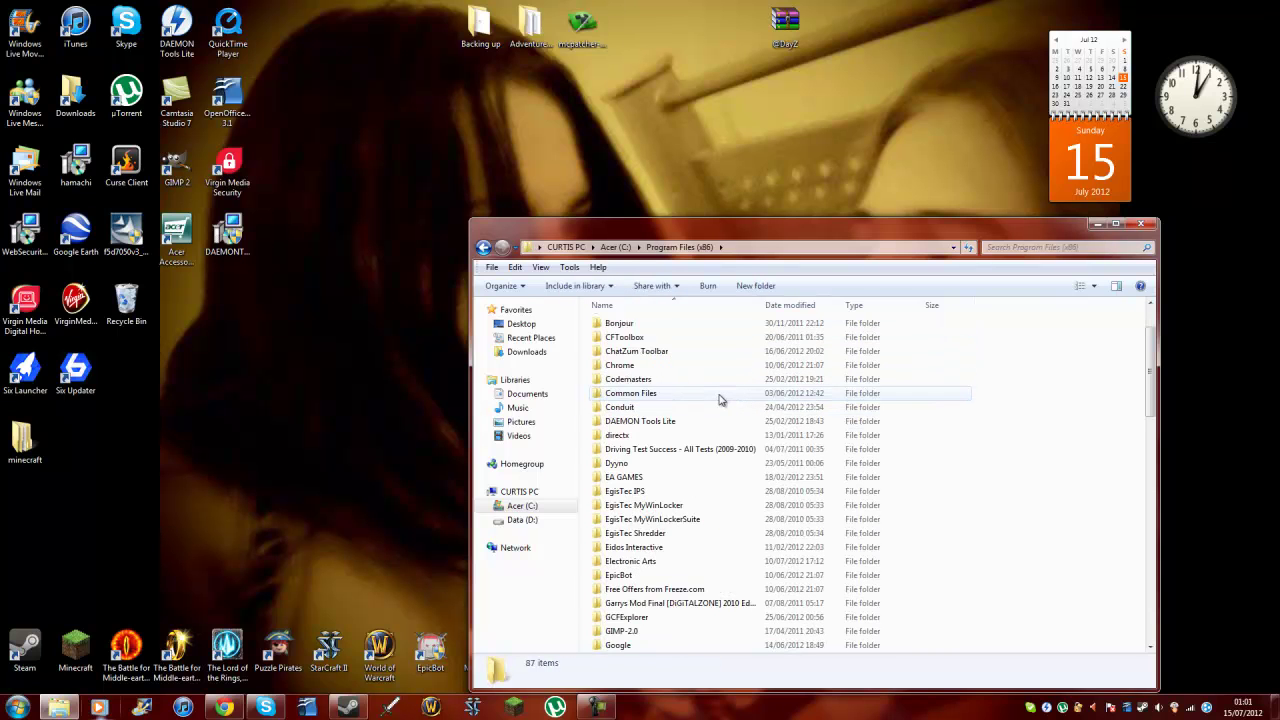
scroll(718, 400, down, 7)
scroll(718, 400, down, 10)
double_click(697, 438)
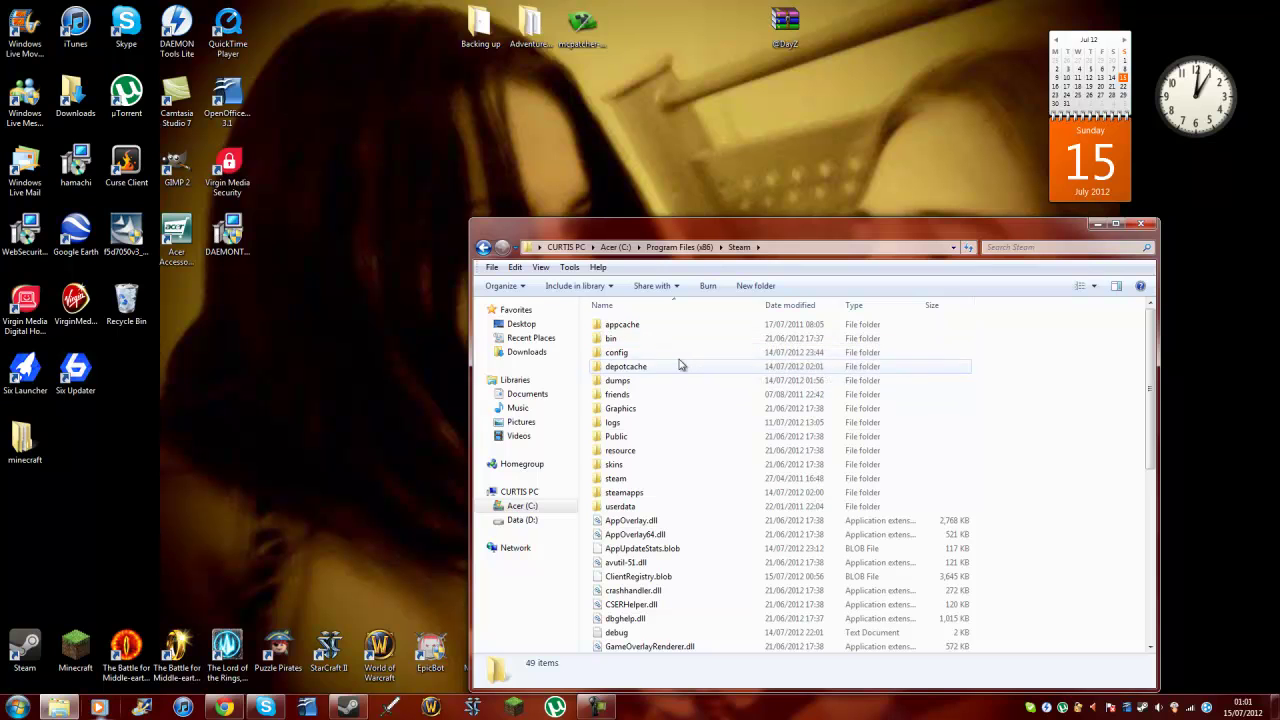
double_click(648, 492)
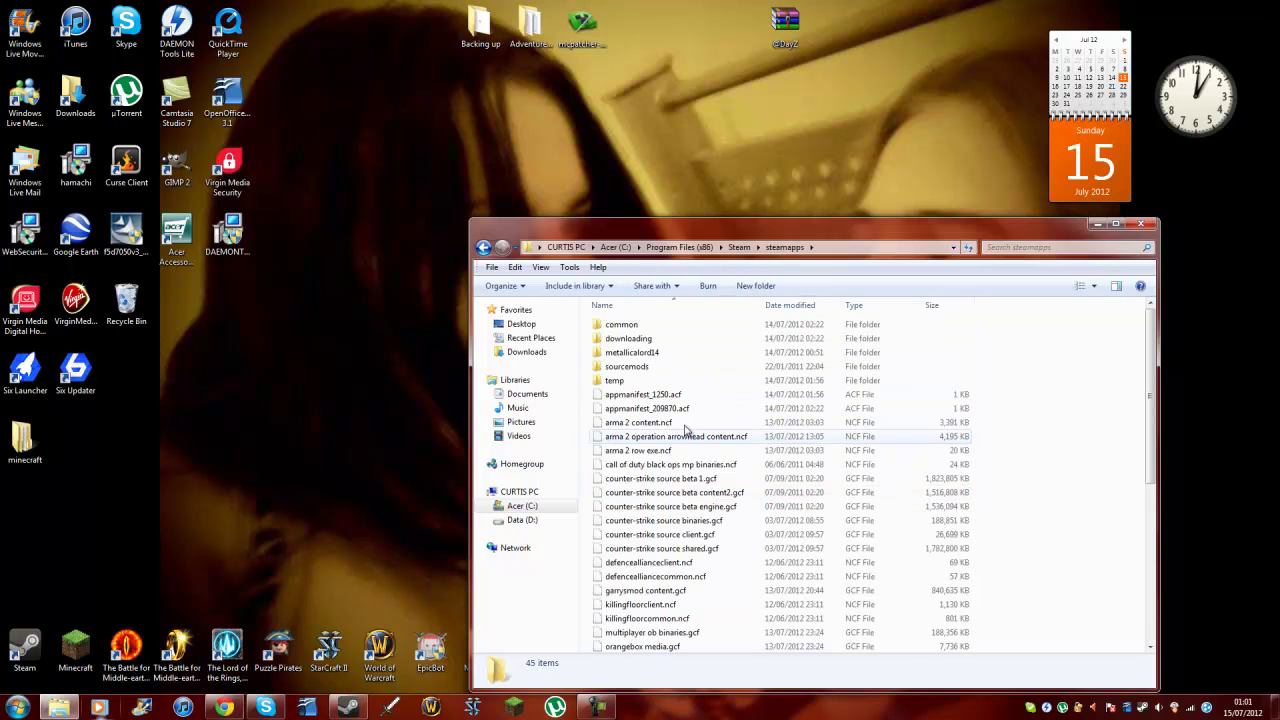
double_click(702, 331)
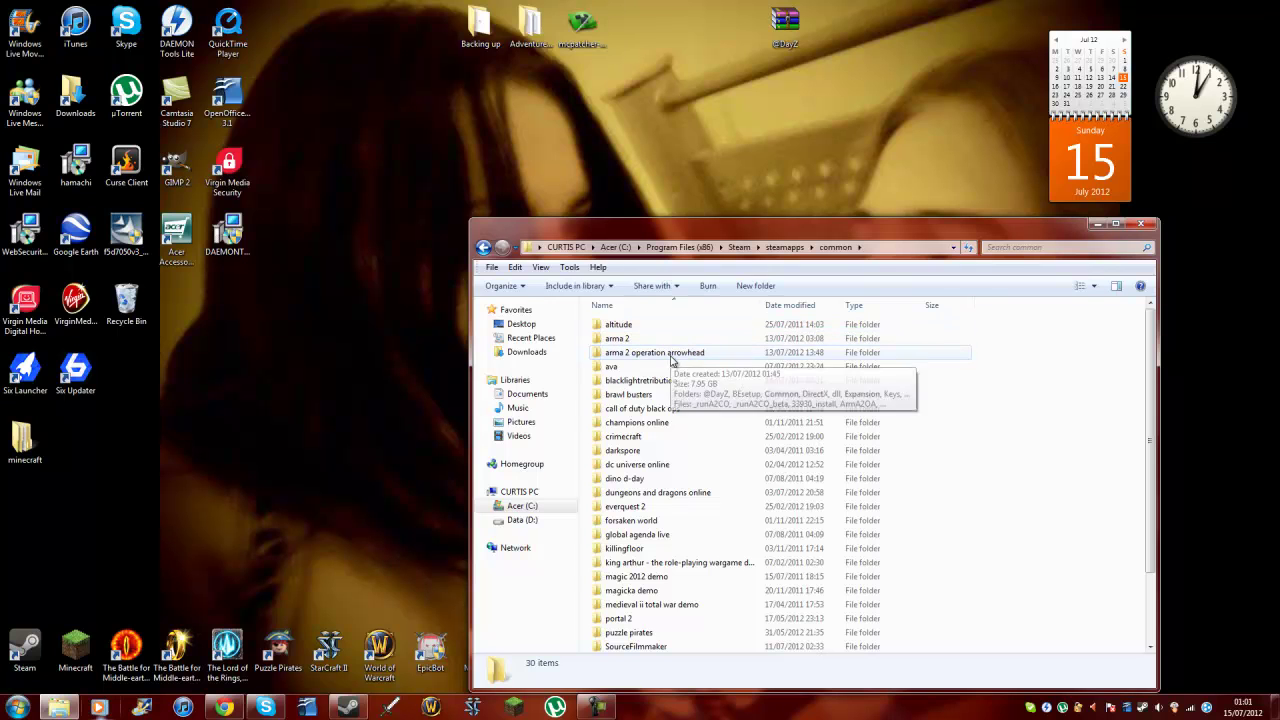
double_click(672, 358)
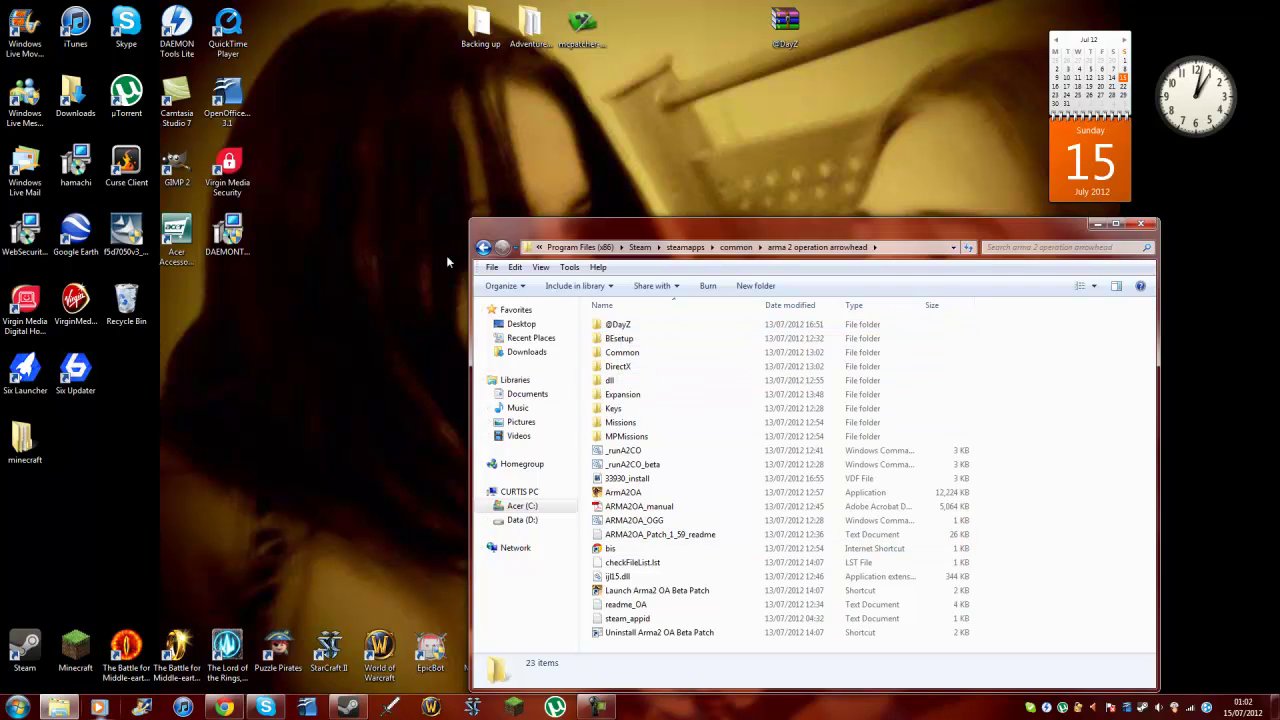
right_click(1086, 402)
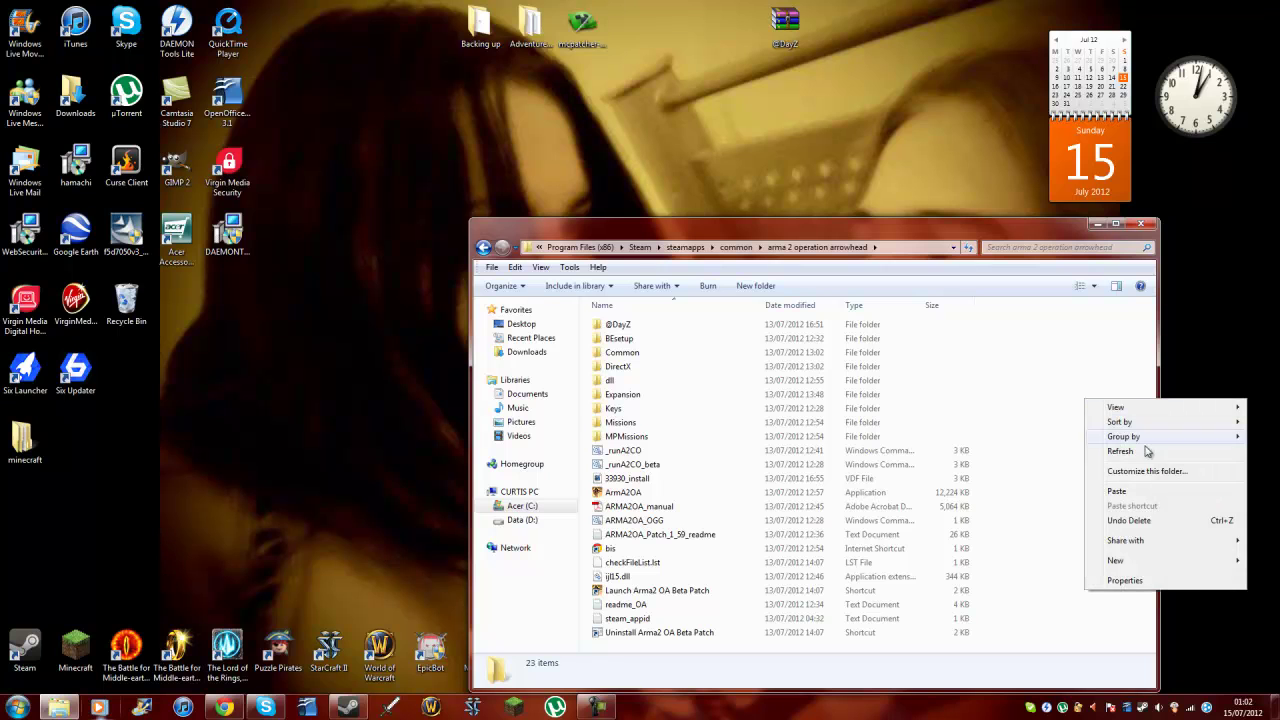
mouse_move(1126, 561)
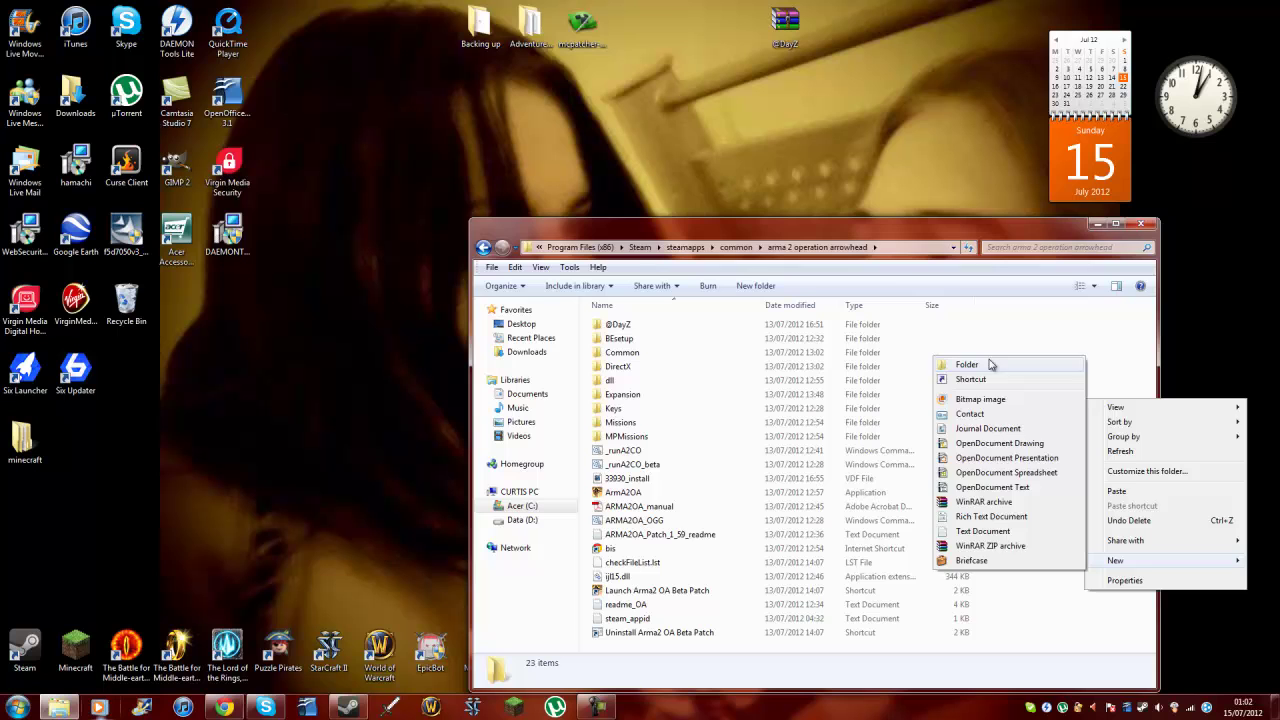
click(741, 153)
right_click(741, 153)
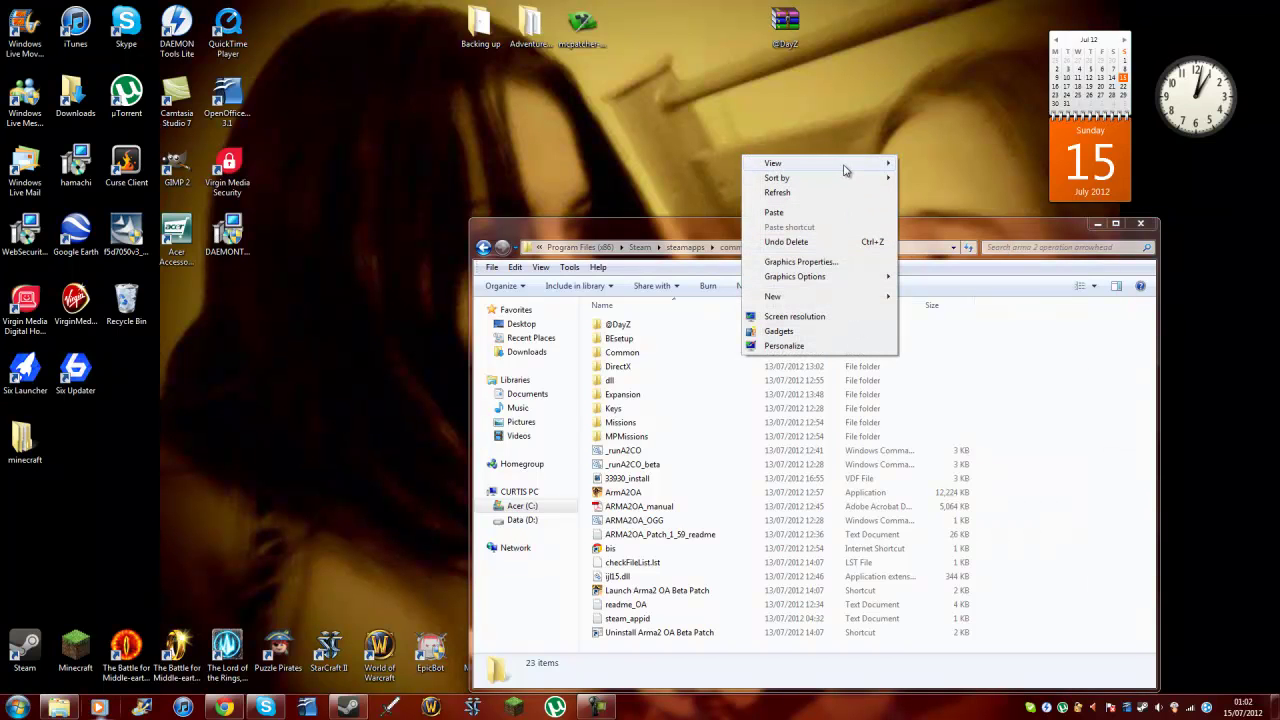
mouse_move(823, 298)
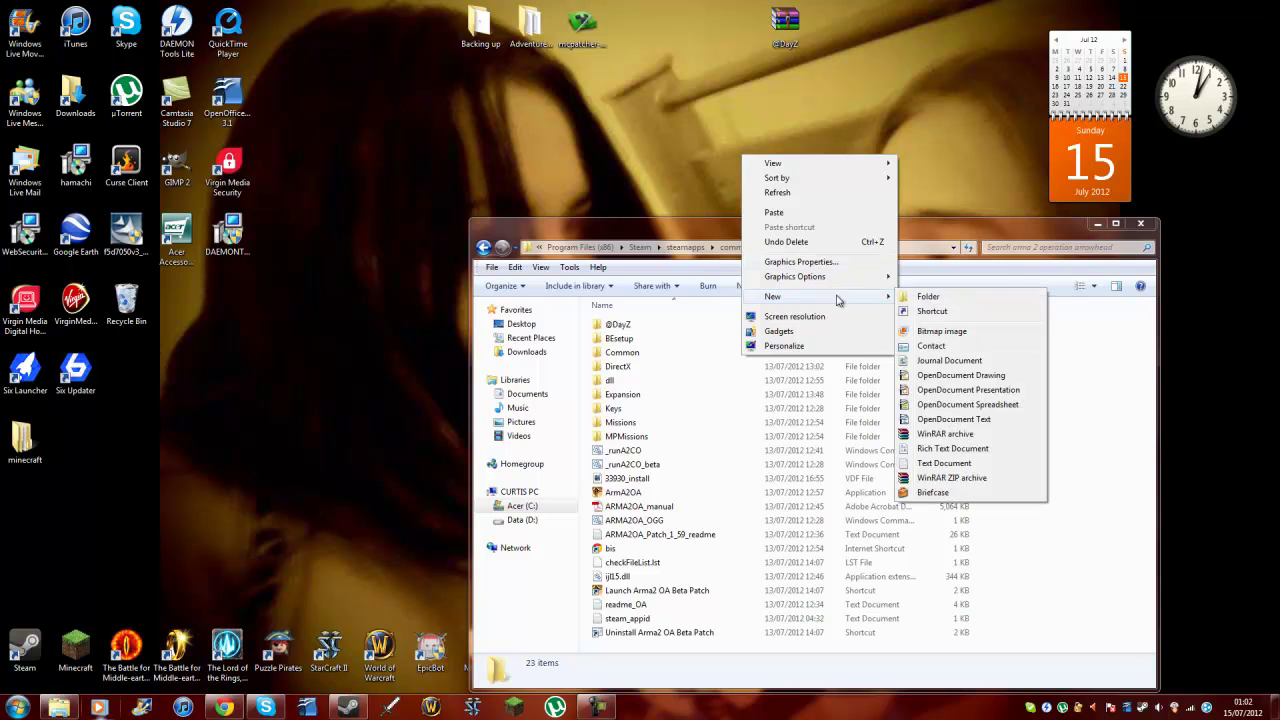
click(921, 297)
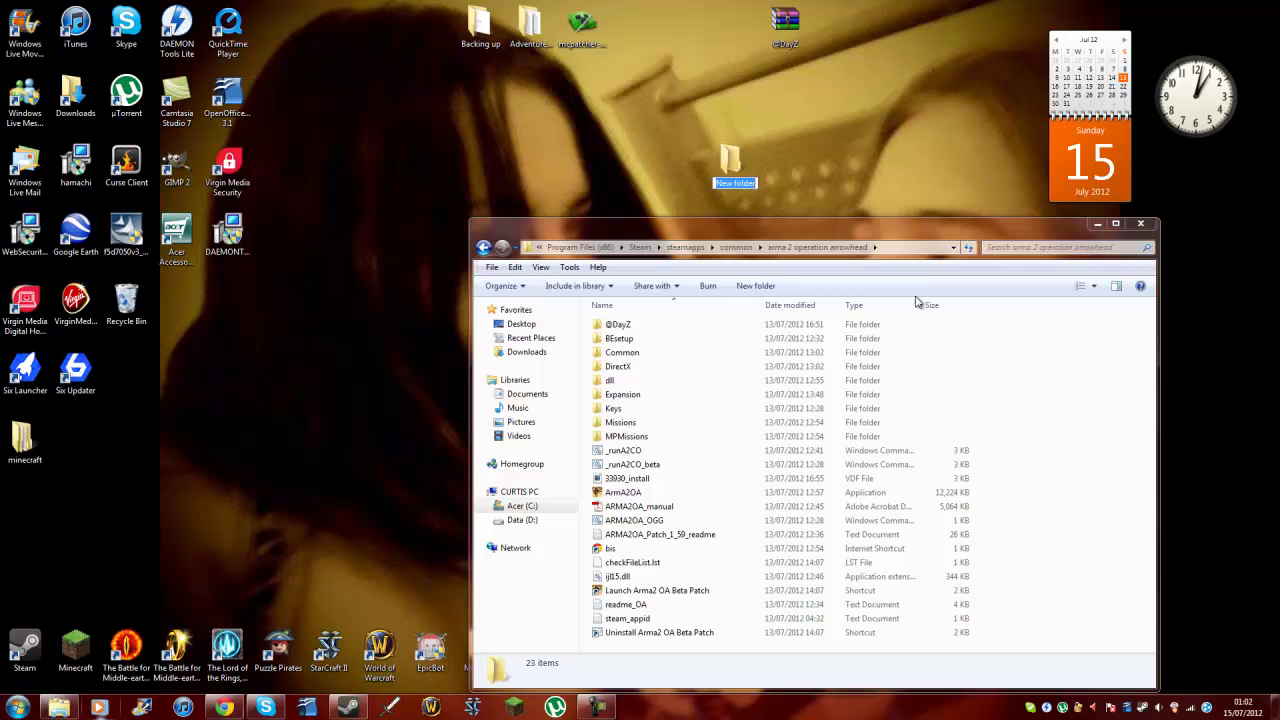
text(@DayZ)
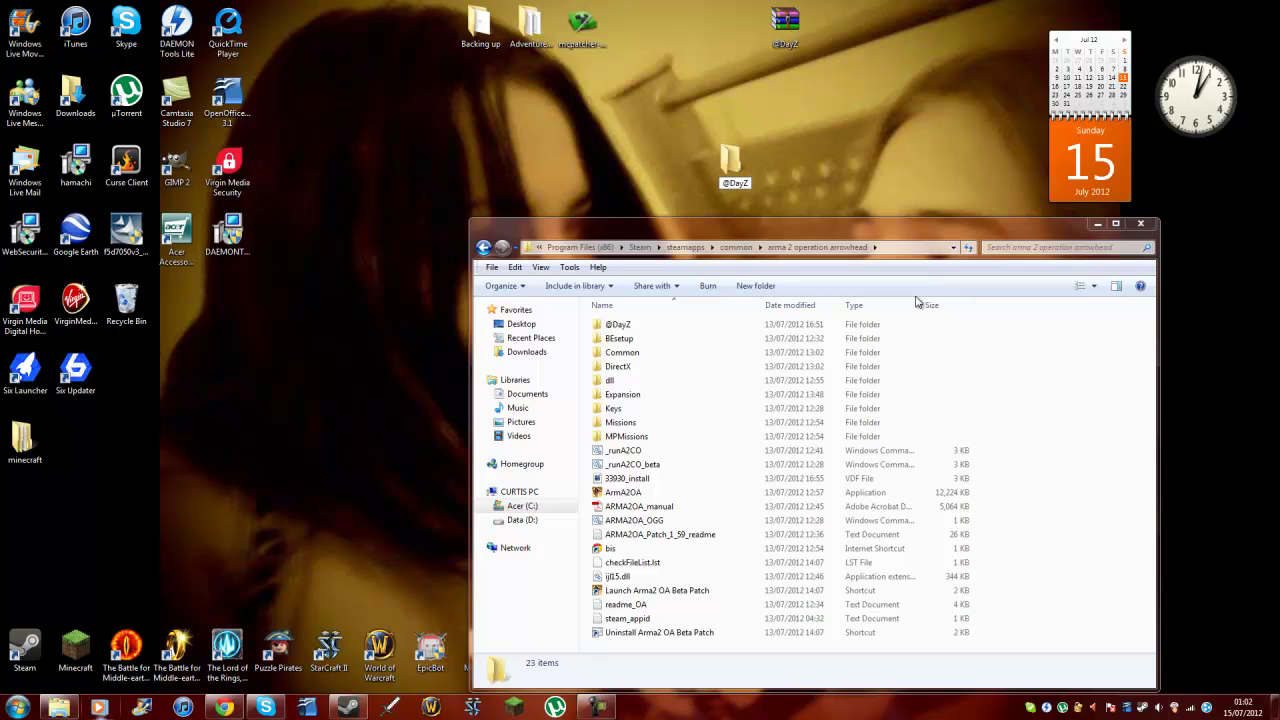